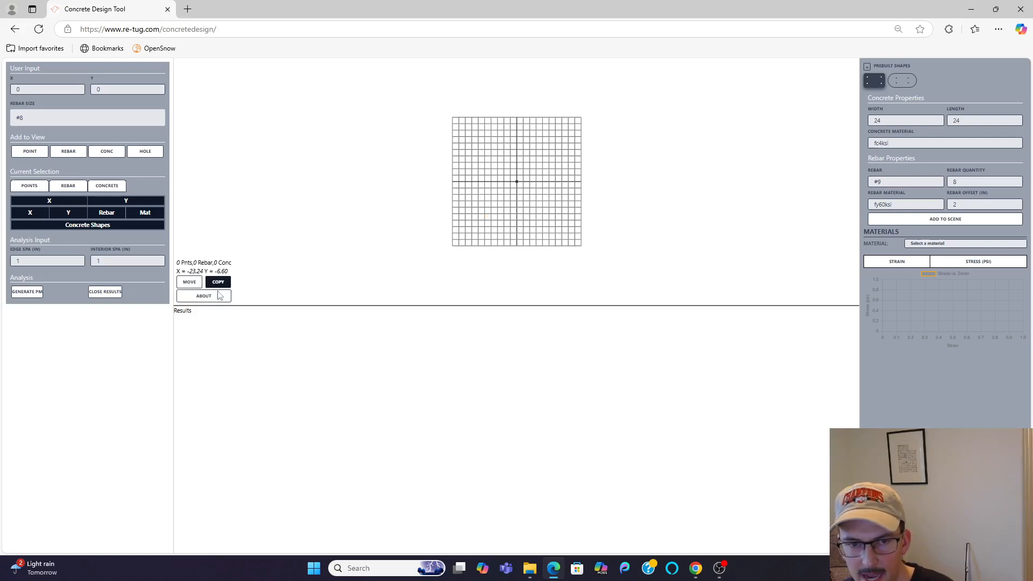
Step: Review the tool's About information on usage and shortcuts, and close it
click(202, 296)
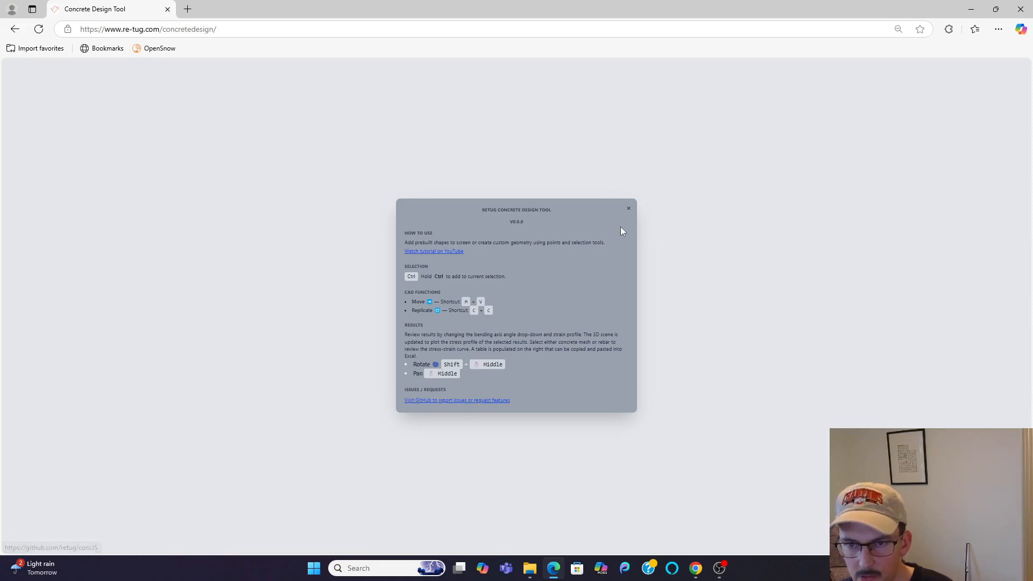
click(627, 208)
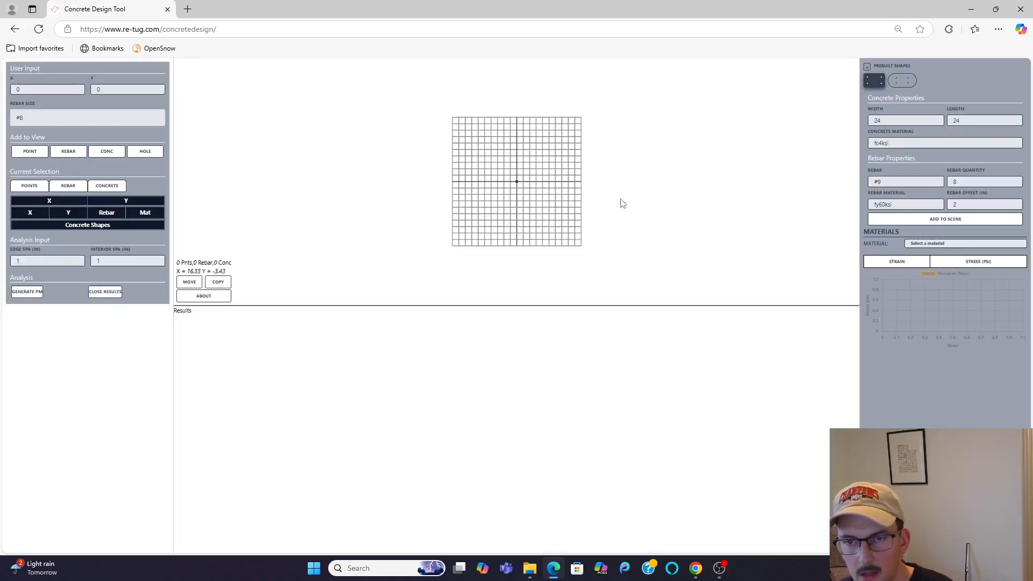
Step: Add the prebuilt 24 by 24 rectangular section with eight #9 bars, select all of it and generate its PM results
click(926, 222)
drag(429, 108, 662, 293)
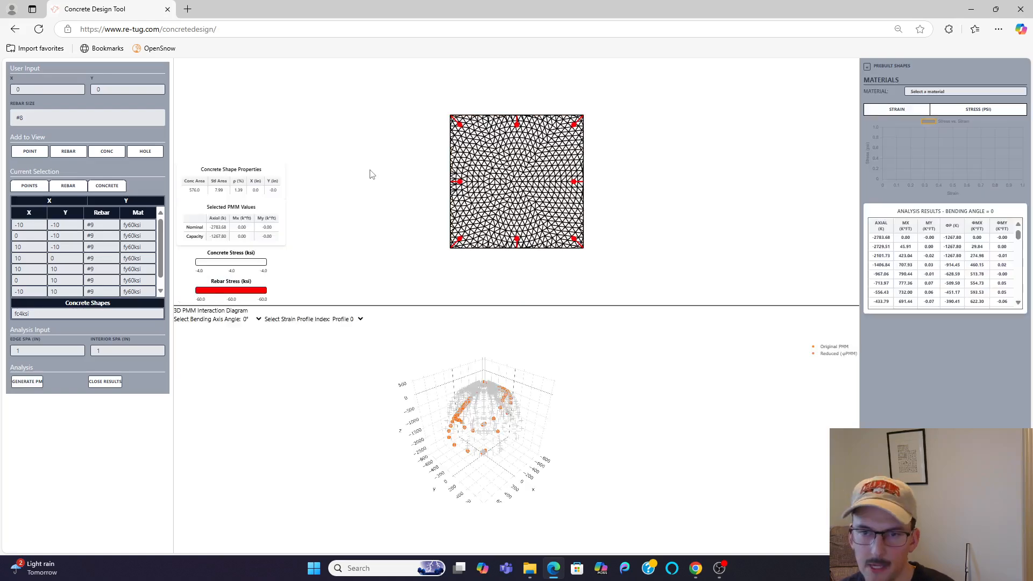
Step: Show the results for a 15° bending axis angle and pick the strain profile 5 point on the interaction diagram
click(255, 321)
click(252, 351)
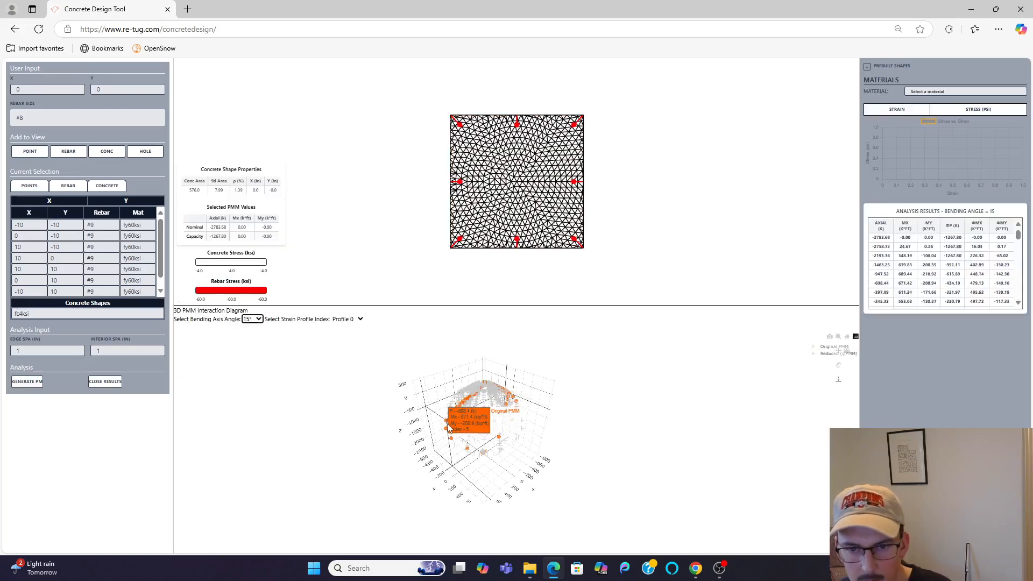
click(449, 427)
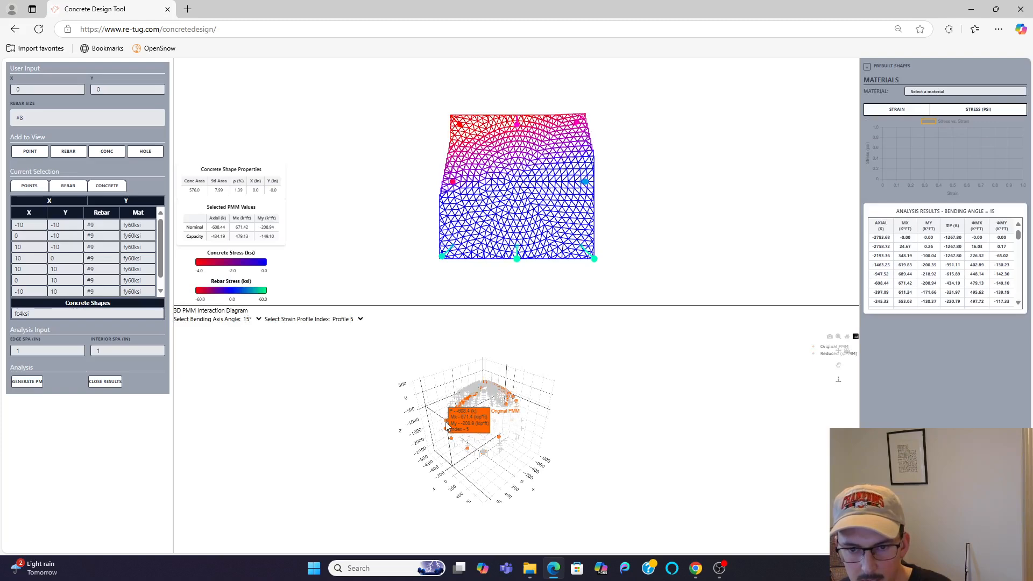
Step: Step through the neighbouring strain profiles of the 15° bending axis and end on profile 3
click(357, 324)
click(356, 323)
key(Down)
key(Down)
key(Down)
key(Up)
key(Up)
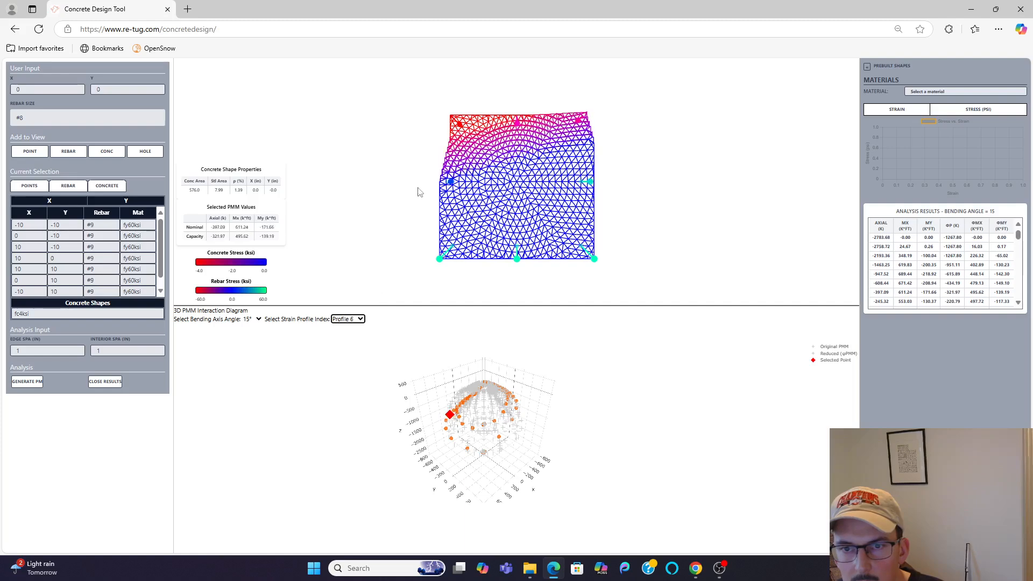
key(Up)
key(Up)
key(Up)
Step: Inspect the stress-strain curves of a rebar and a concrete mesh element in the 3D stress view
drag(417, 218, 419, 191)
click(485, 149)
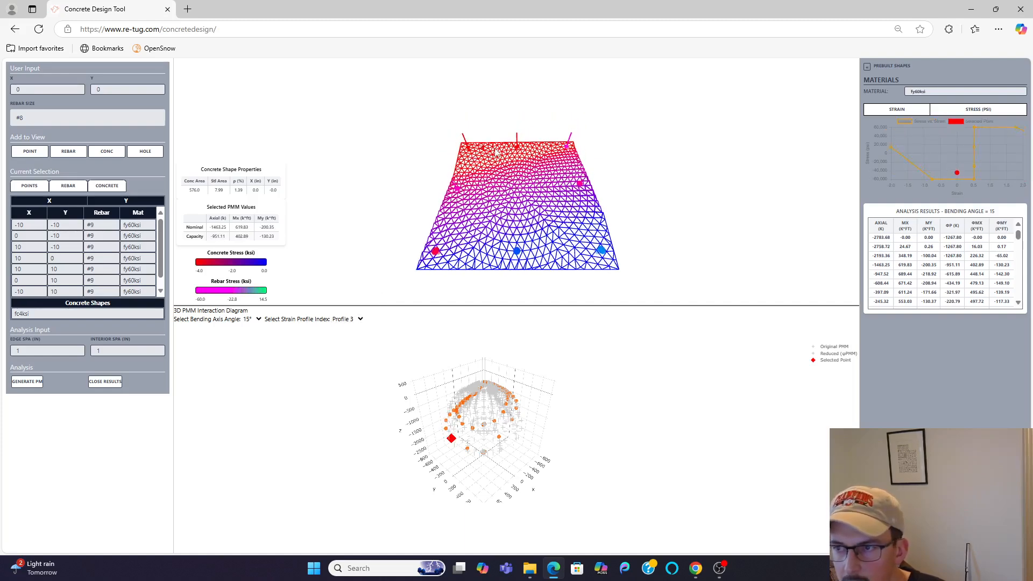
click(557, 231)
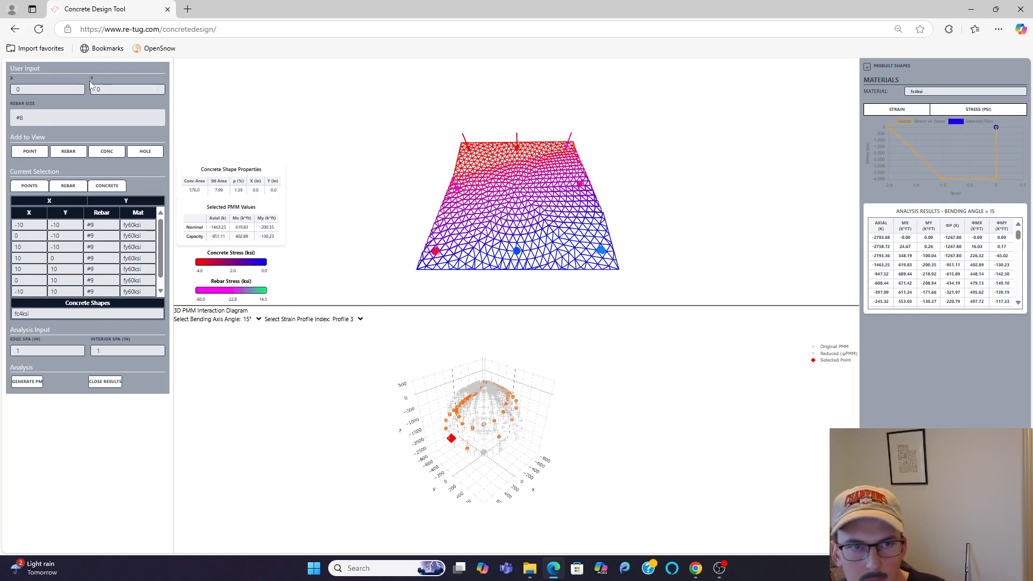
Step: Reload the page for an empty model, and try toggling the prebuilt shapes and results panes, leaving both open
click(40, 30)
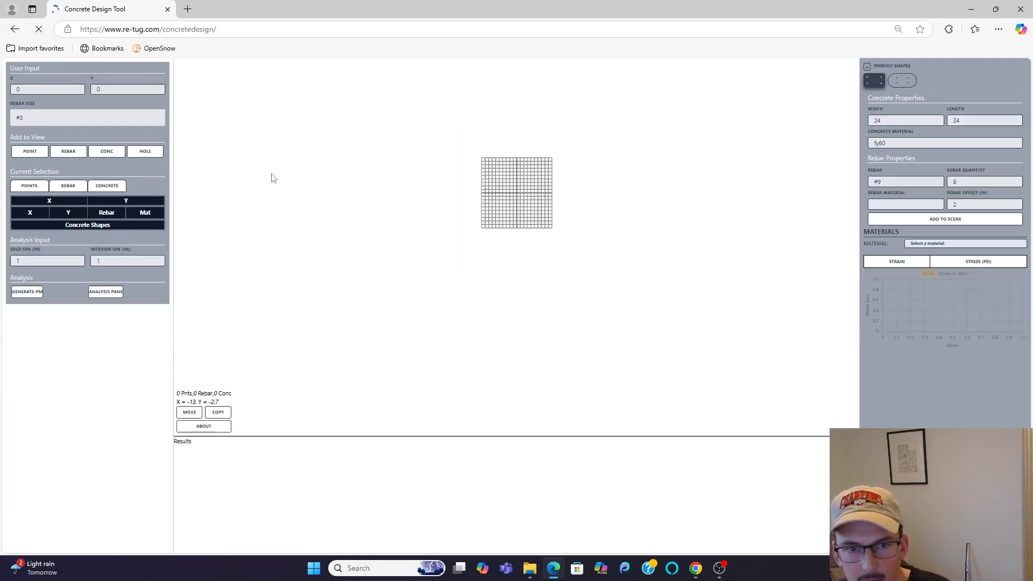
click(867, 67)
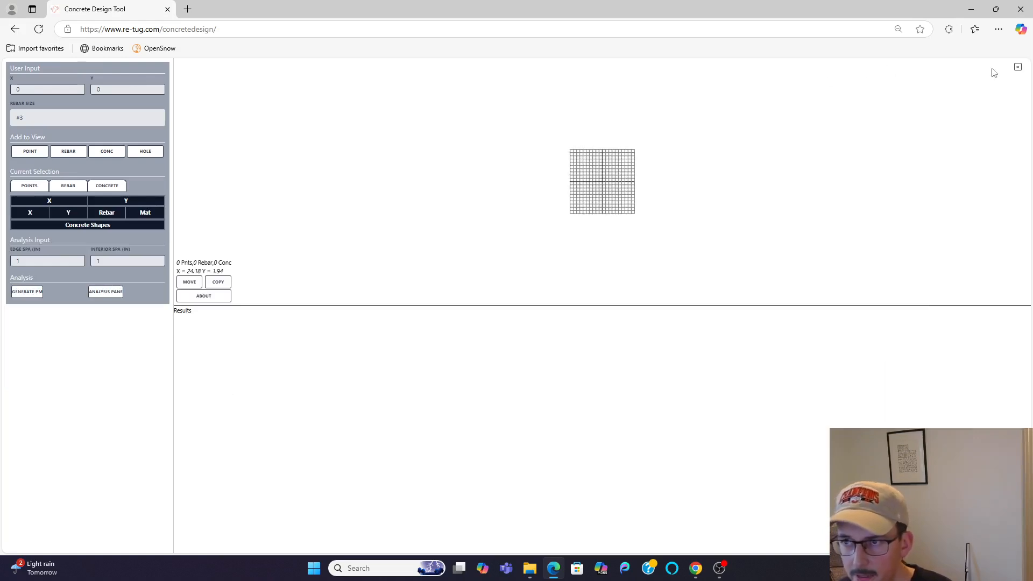
click(1015, 68)
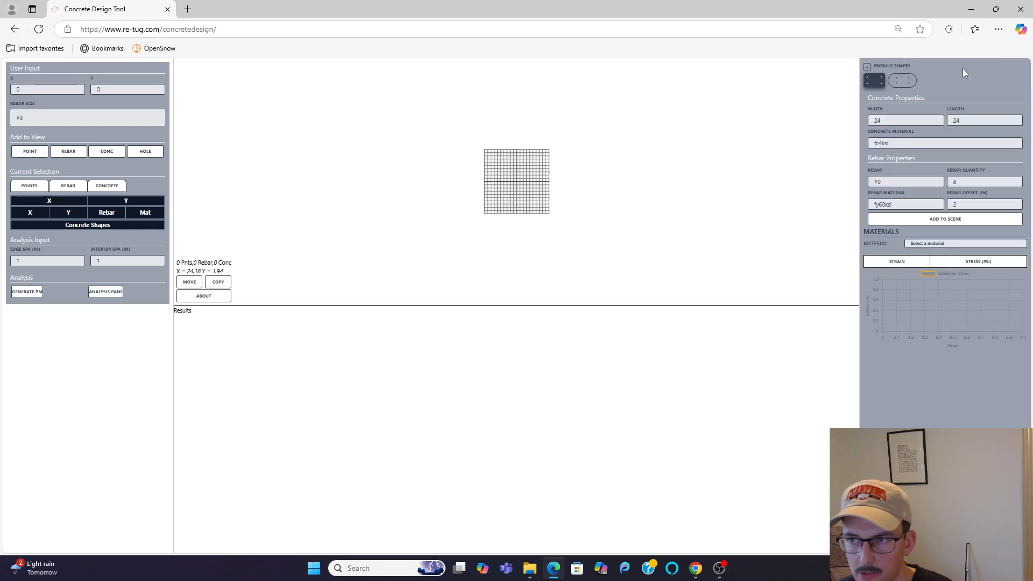
click(111, 294)
click(106, 292)
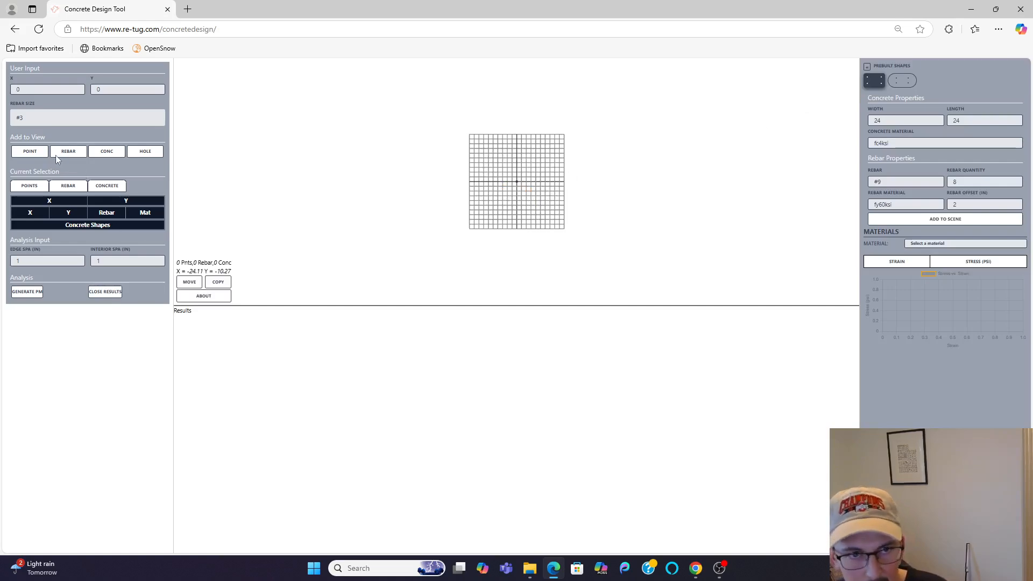
Step: Add a point to the grid at X 10, Y 0
scroll(510, 177, up, 3)
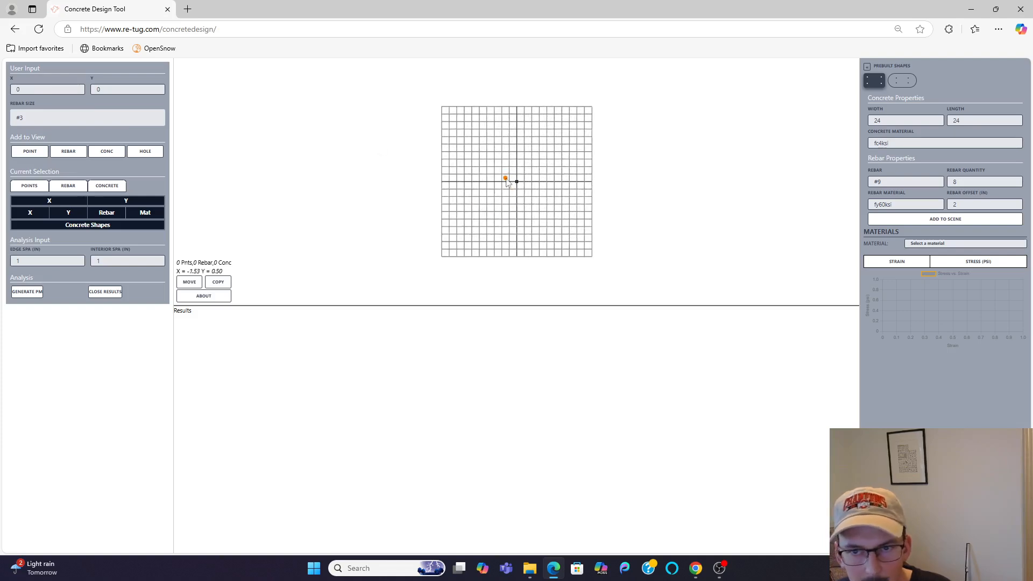
drag(36, 89, 9, 88)
text(10)
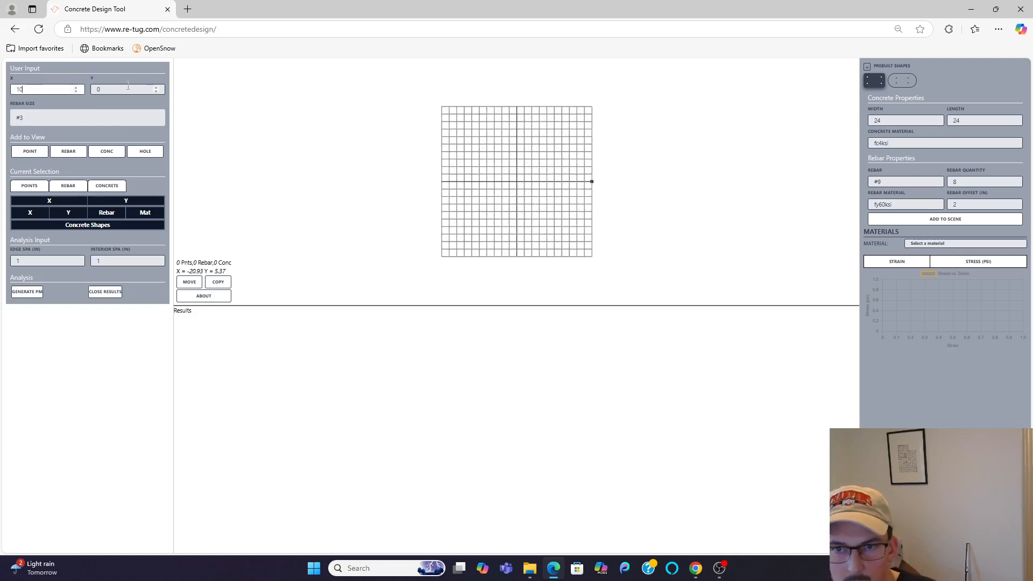
click(35, 151)
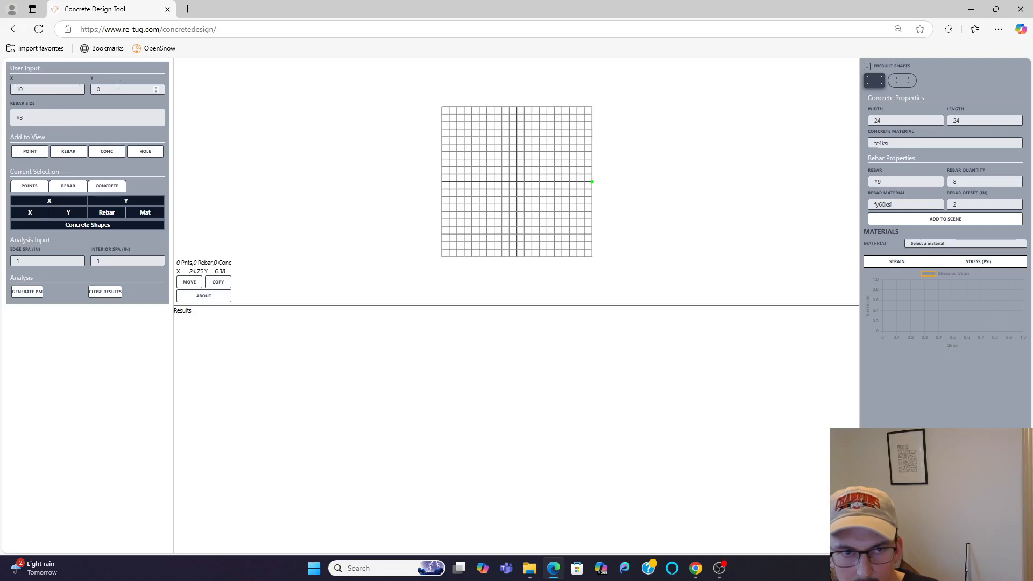
Step: Add a #14 rebar with material fy60ksi at X 10, Y 10
drag(116, 87, 82, 110)
text(10)
click(40, 117)
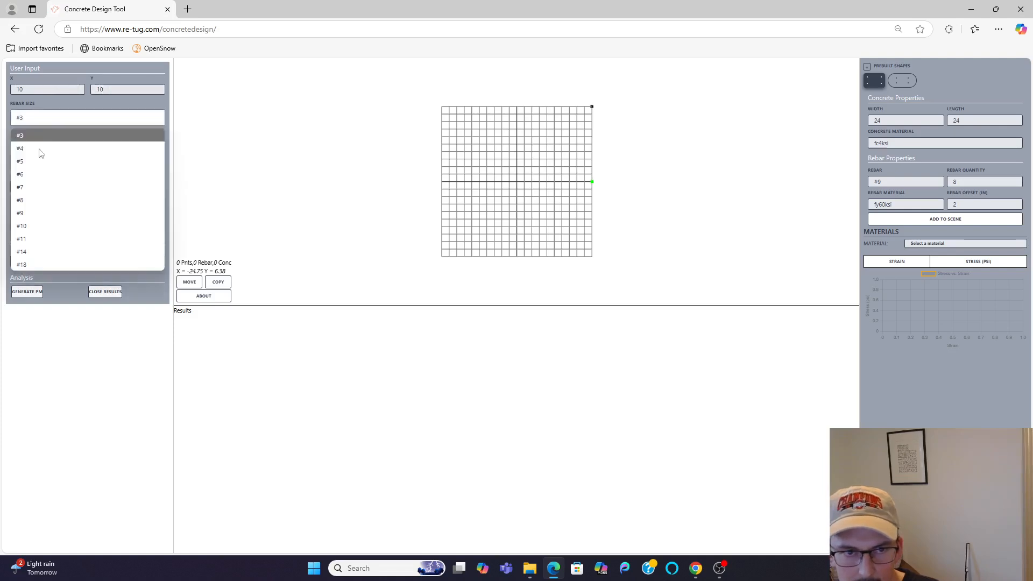
click(31, 252)
click(885, 206)
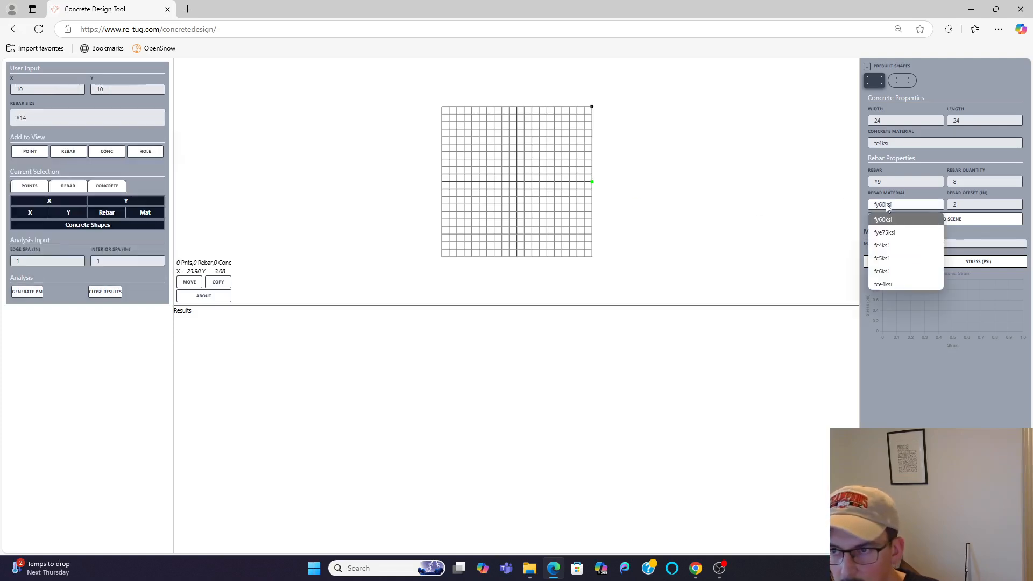
click(886, 206)
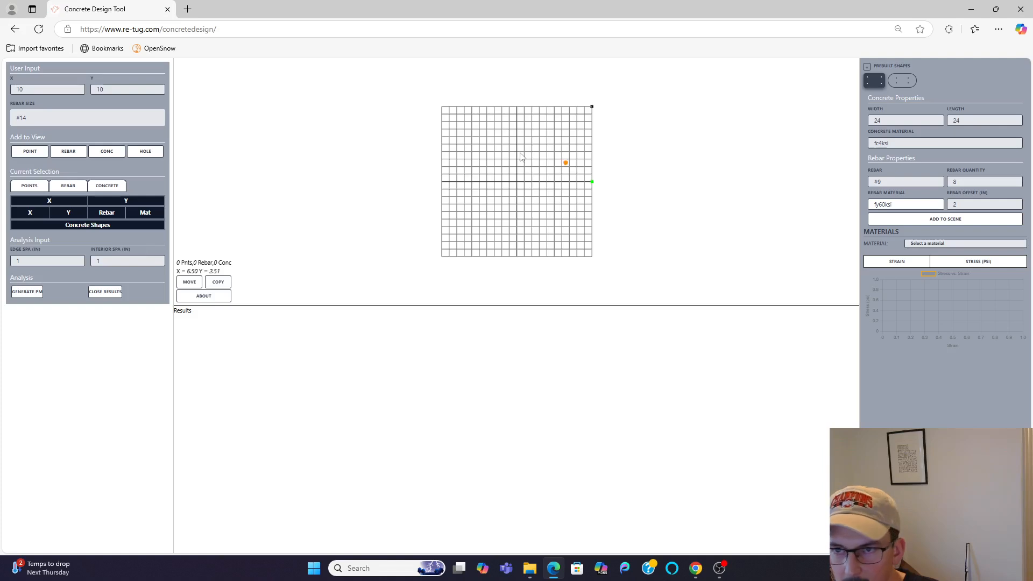
click(70, 154)
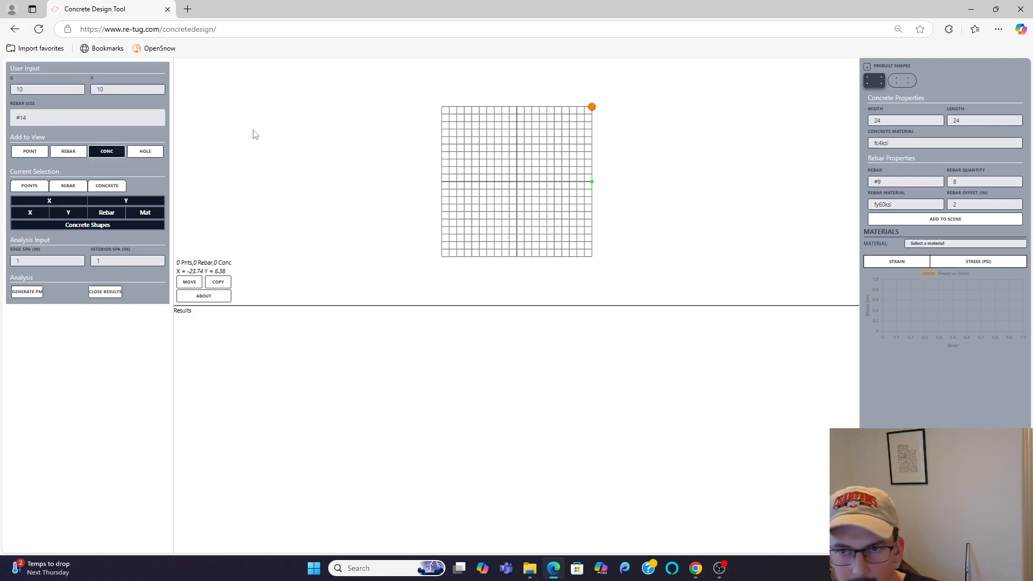
Step: Edit the selected point to Y 10, and change the selected rebar to Y 0 and size #3
drag(558, 83, 644, 235)
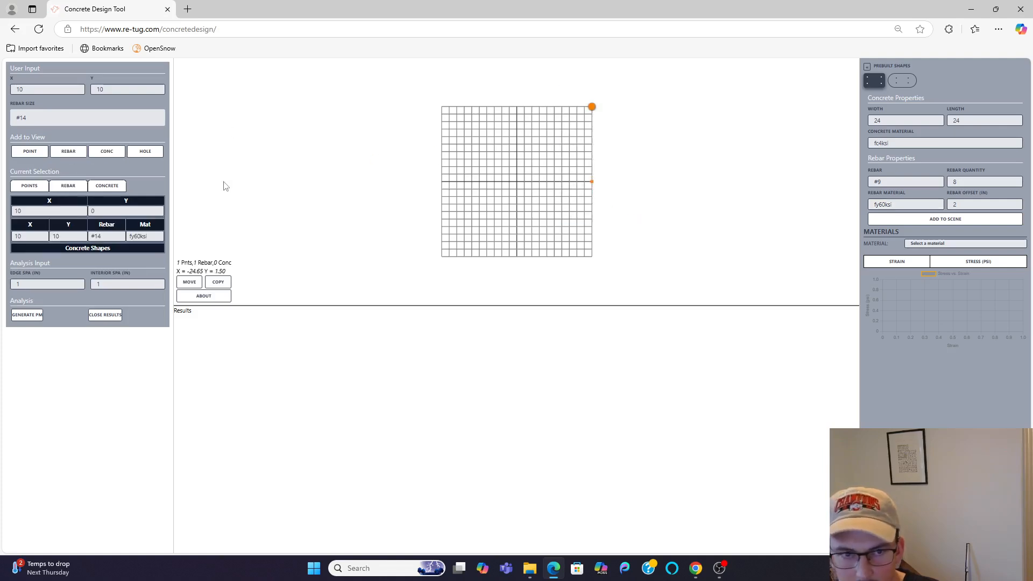
drag(99, 212, 34, 235)
text(10)
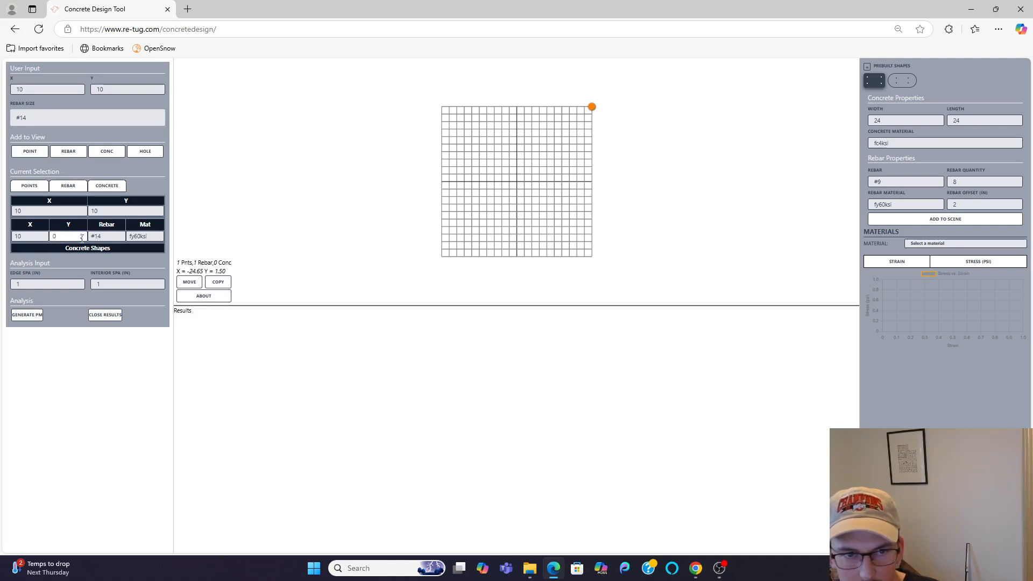
click(107, 236)
click(99, 253)
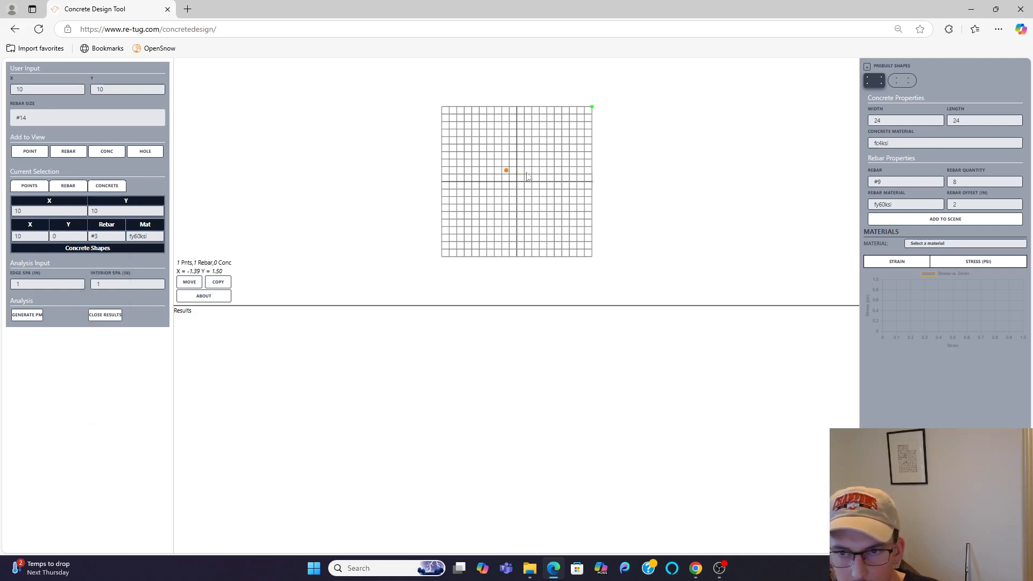
click(631, 222)
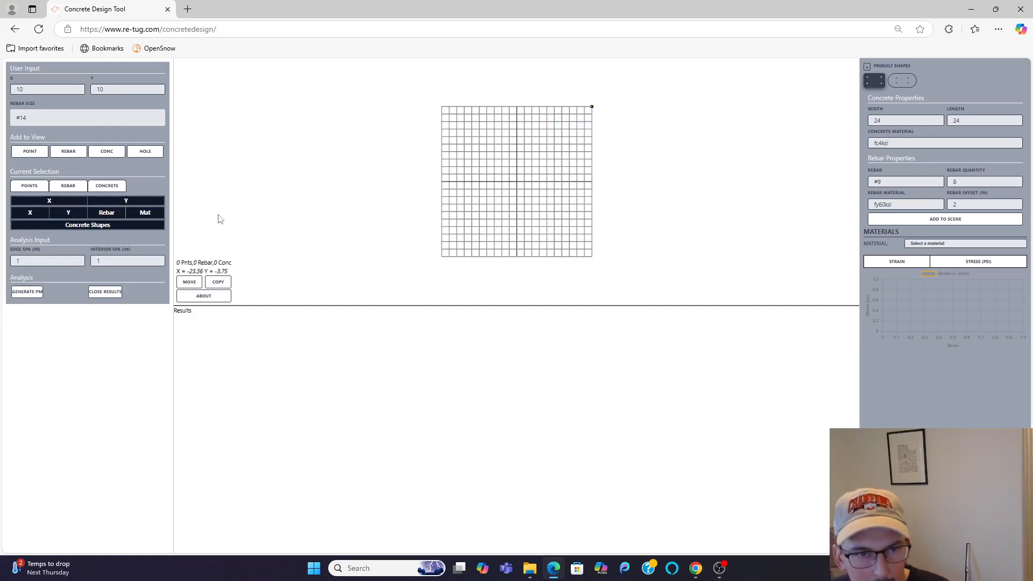
Step: Clear the trial geometry from the grid and reset the input coordinates to X 0, Y 0
click(68, 153)
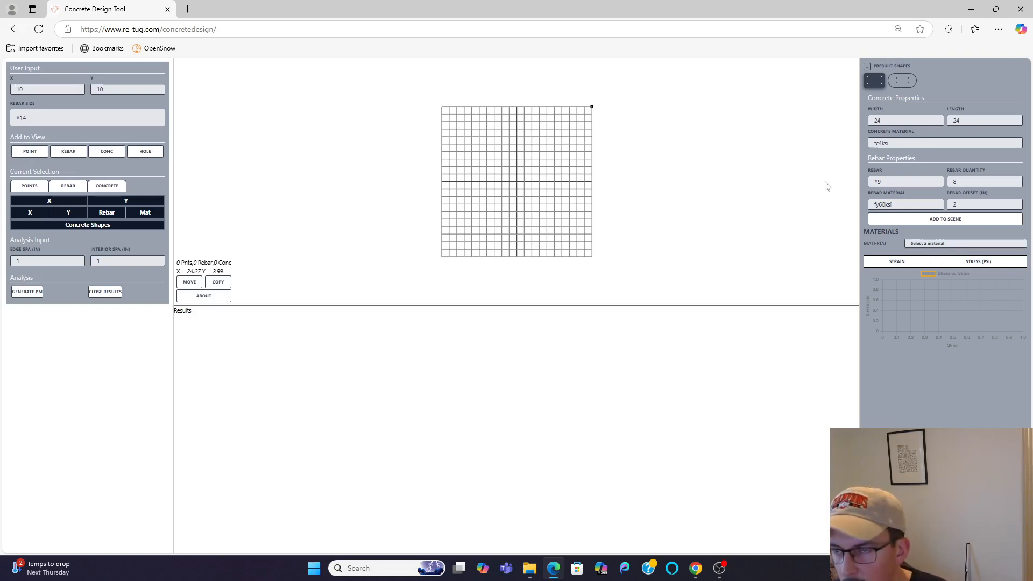
drag(27, 89, 8, 87)
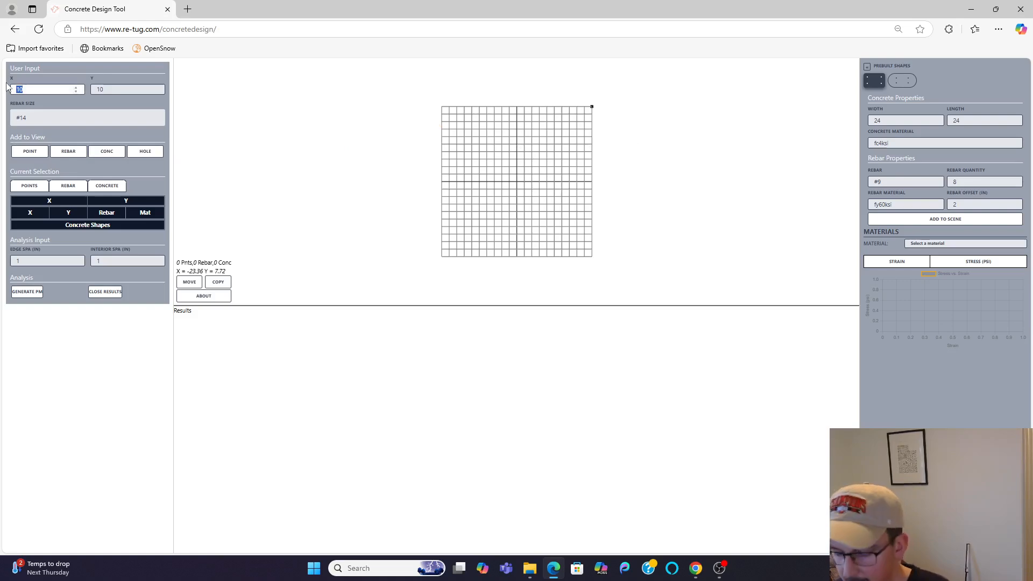
text(0)
key(Tab)
text(0)
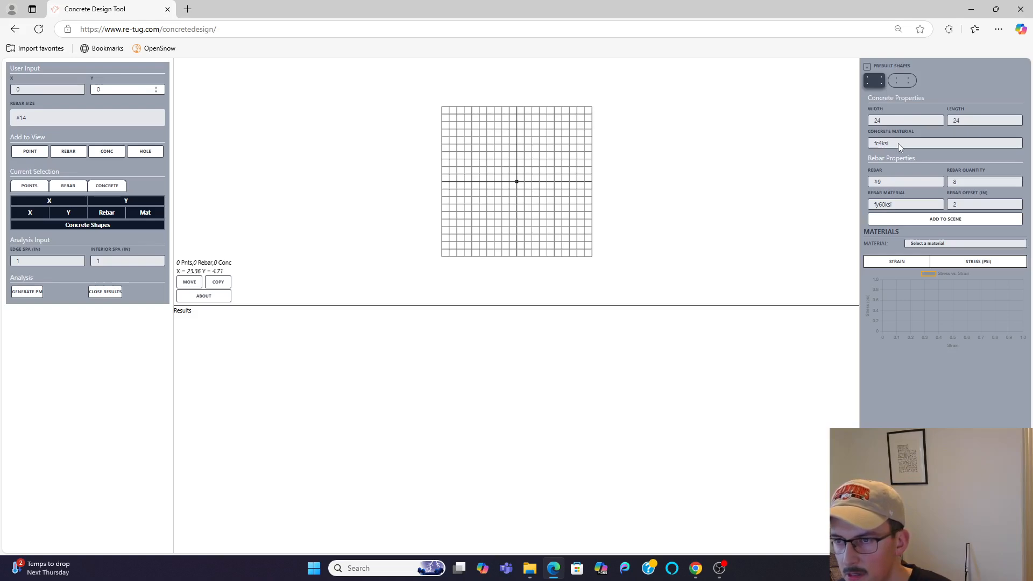
Step: Add the prebuilt 24 by 24 fc4ksi rectangle with eight #9 fy60ksi bars at offset 2, and select all of it
click(913, 218)
drag(387, 92, 595, 264)
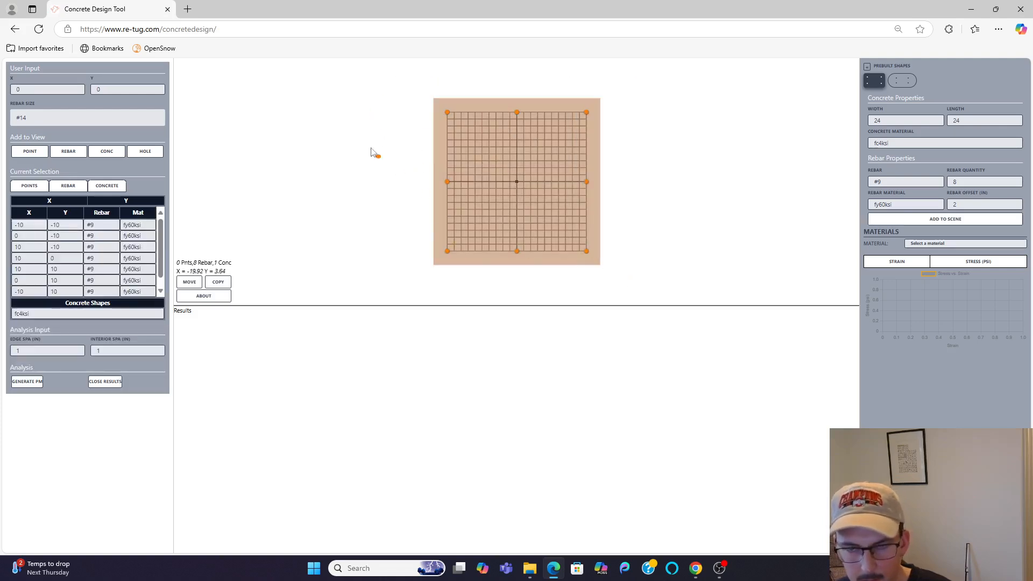
scroll(392, 205, down, 1)
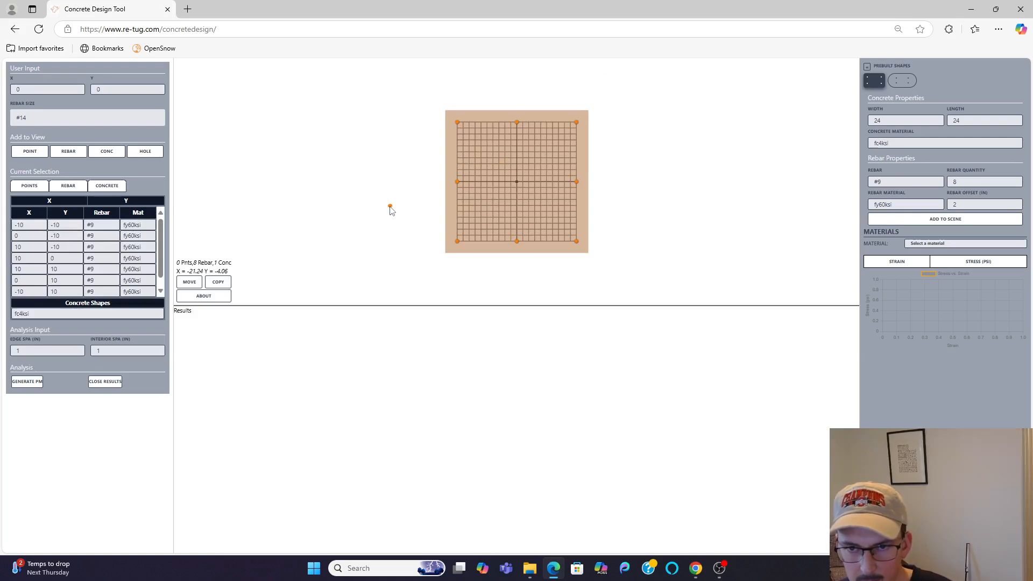
Step: Generate the PM results for the selected section and inspect the stress-strain curve of a side rebar
click(32, 383)
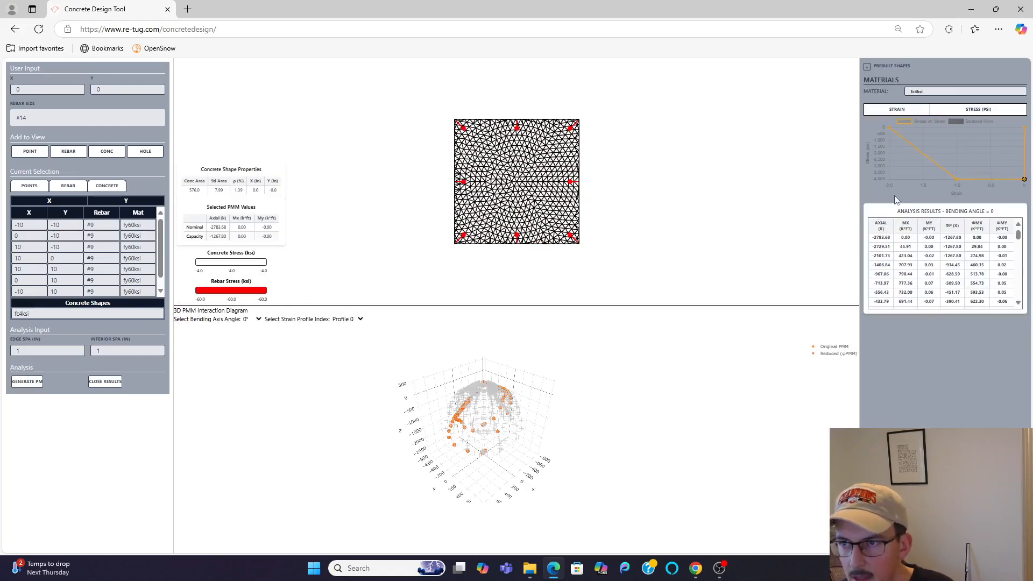
click(570, 182)
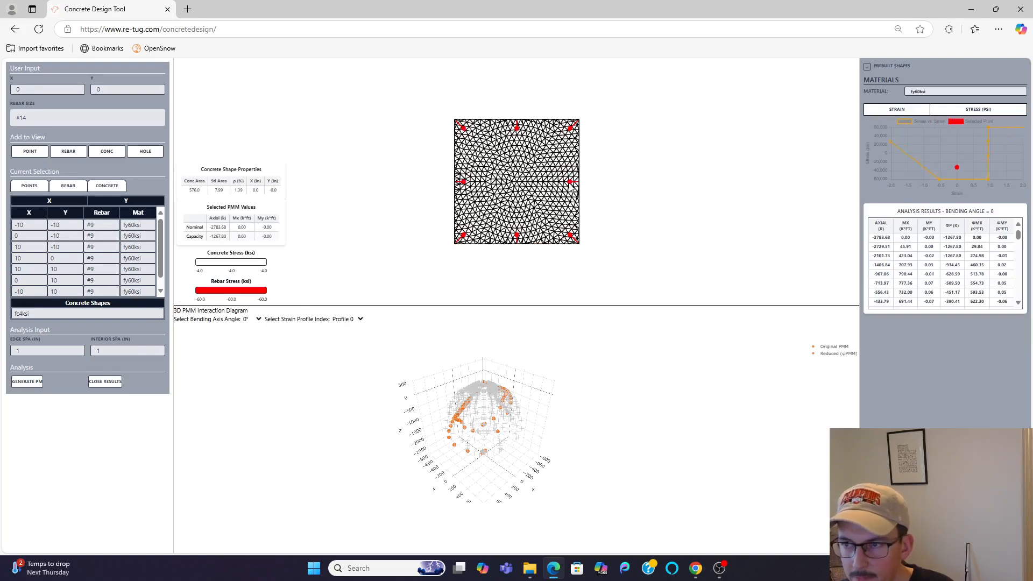
mouse_move(957, 181)
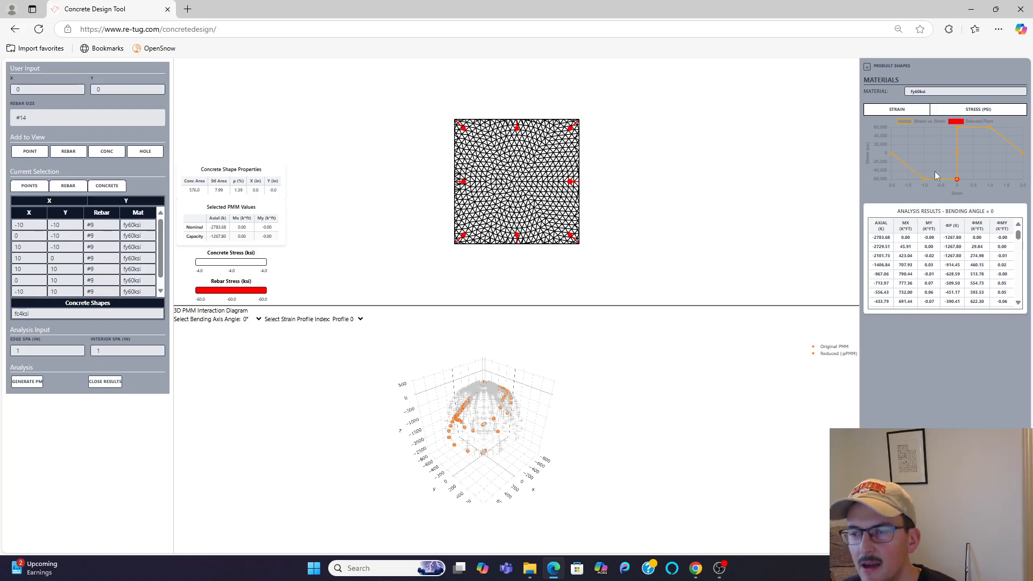
Step: Display the section's 3D stress distribution for strain profile 3 at the 0° bending axis angle
drag(532, 202, 523, 171)
click(355, 319)
click(354, 319)
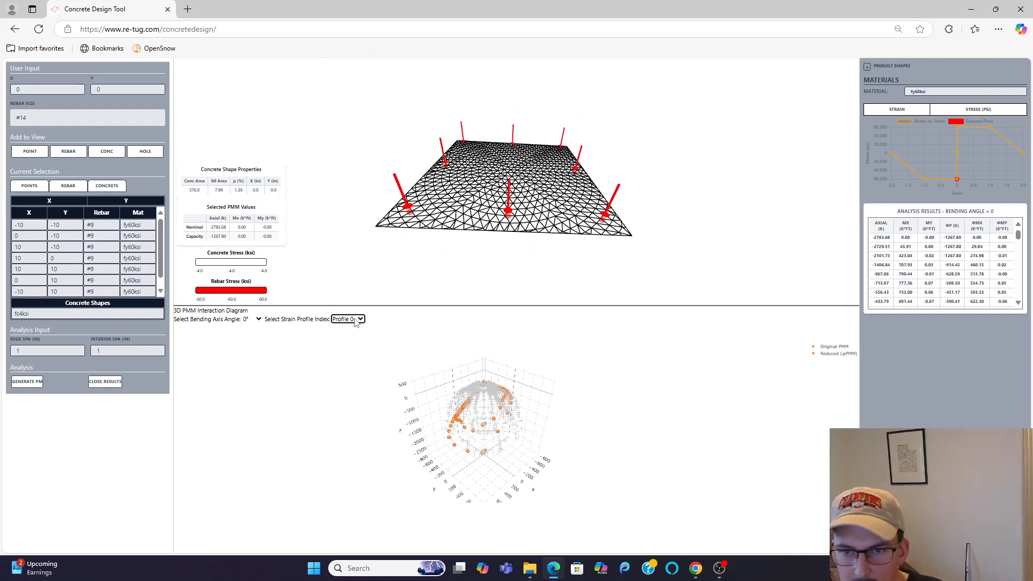
key(Down)
key(Down)
key(Down)
drag(458, 201, 465, 245)
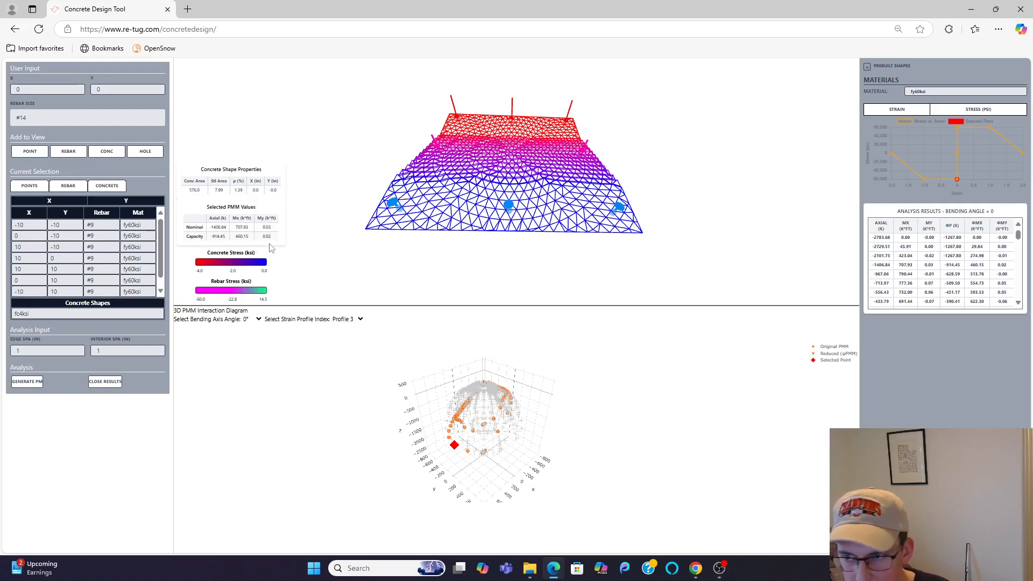
Step: Switch the interaction diagram and results table to the 90° bending axis angle
click(251, 320)
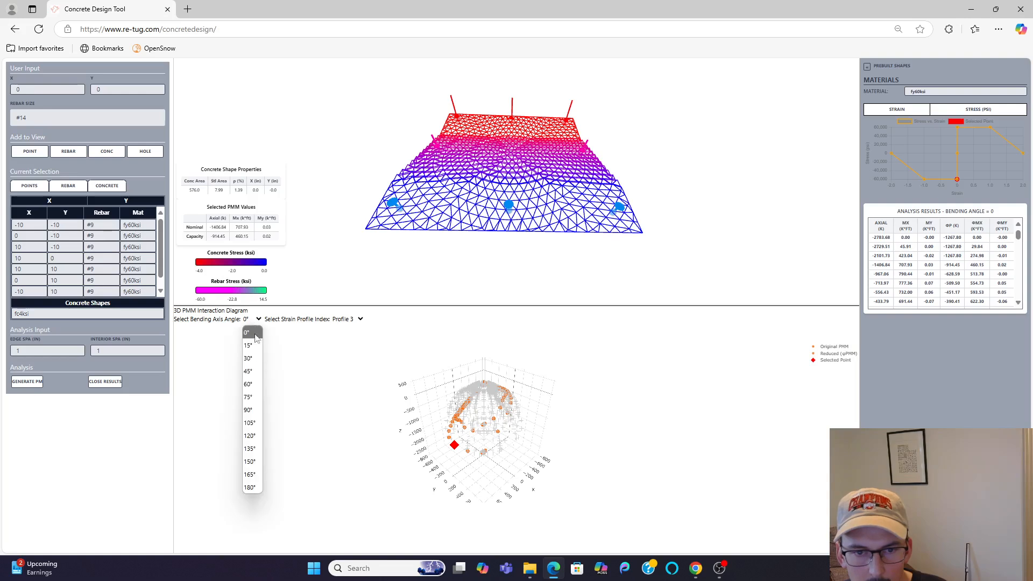
click(252, 403)
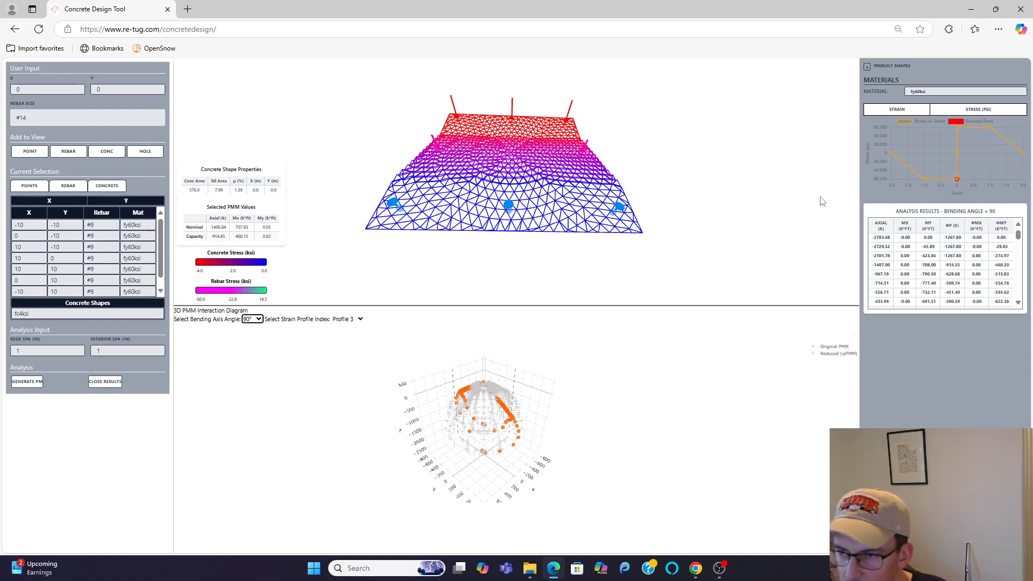
drag(872, 236, 936, 256)
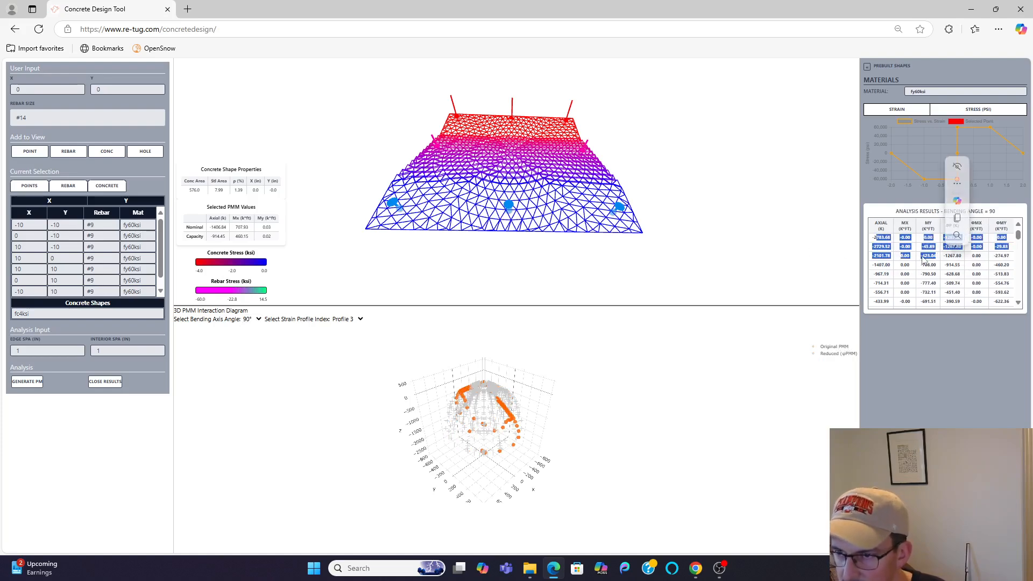
click(923, 256)
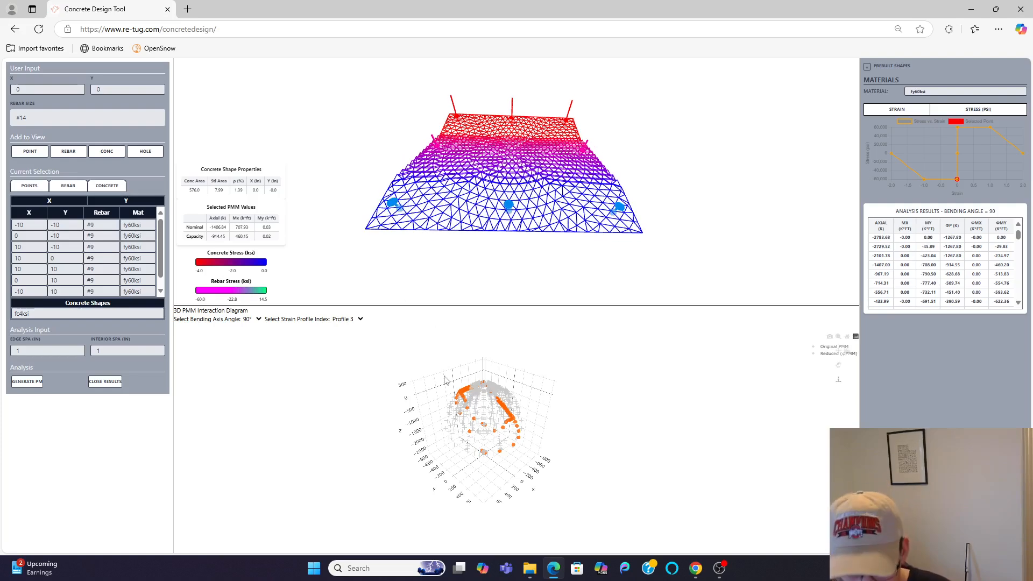
Step: Compare the stress distributions of strain profiles 2 to 7 at 90°, ending on profile 4, and inspect a compressed concrete element's stress-strain curve
click(349, 322)
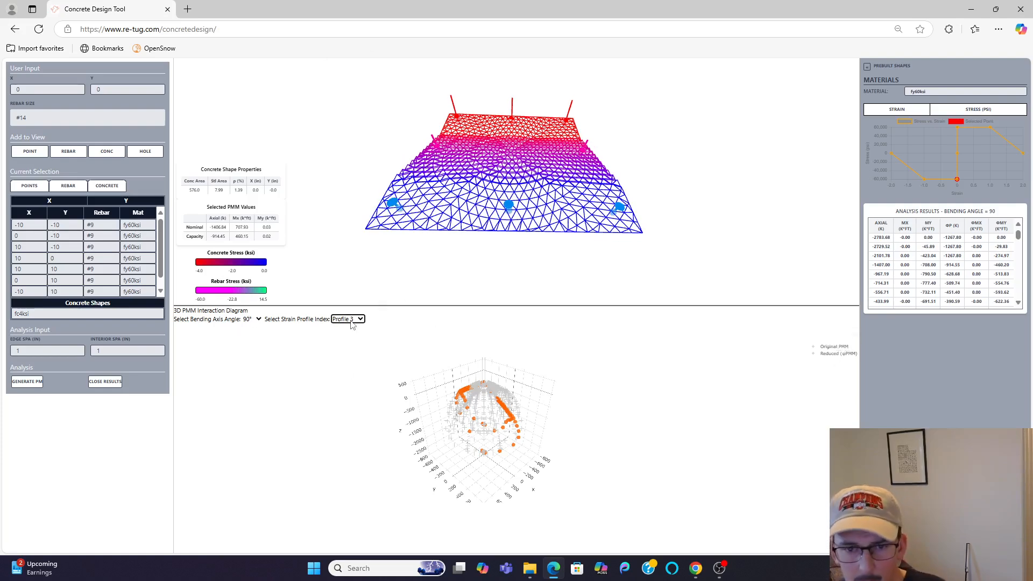
key(Up)
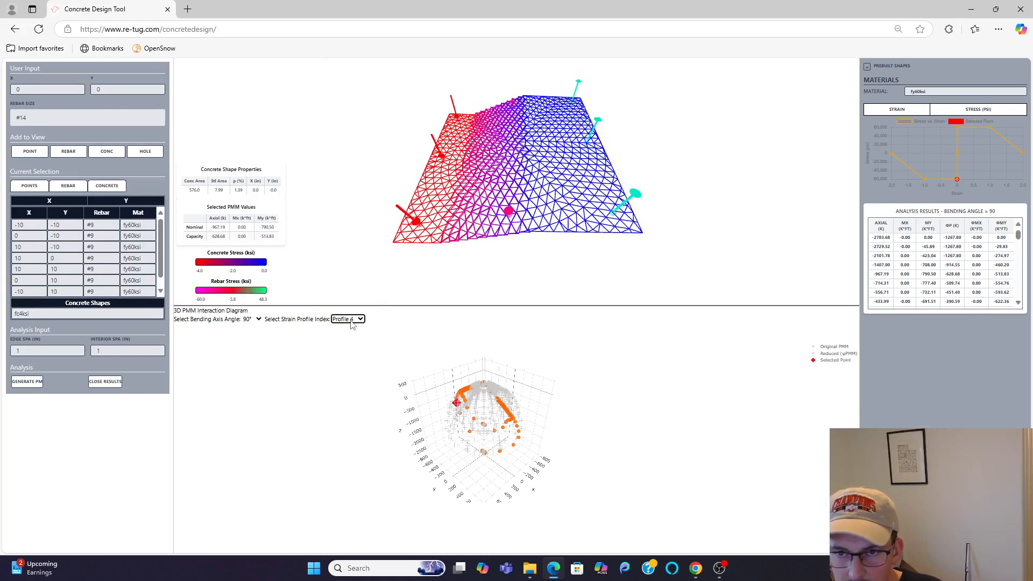
key(Down)
key(Down)
key(Down)
key(Down)
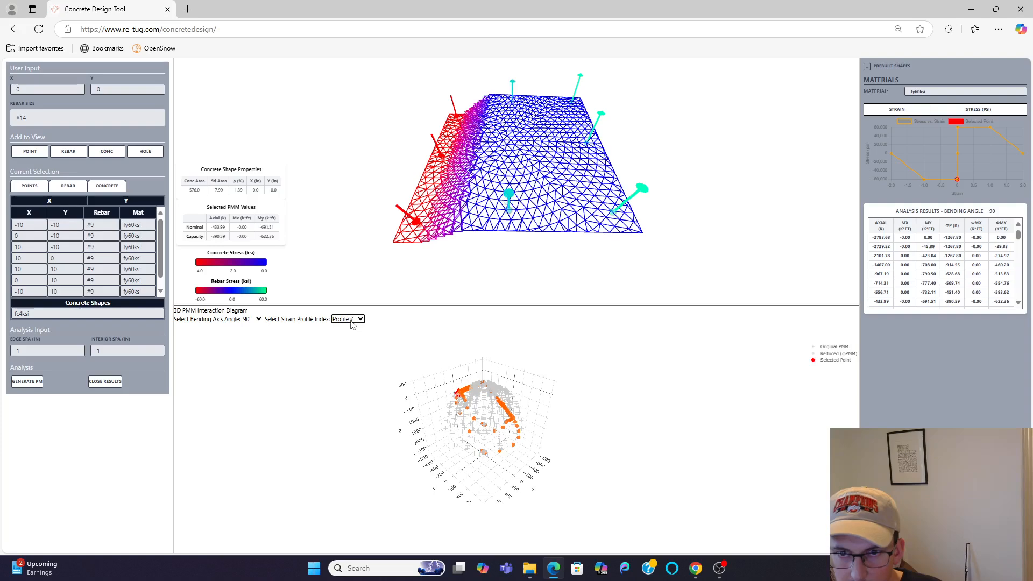
key(Up)
key(Up)
key(Up)
key(Up)
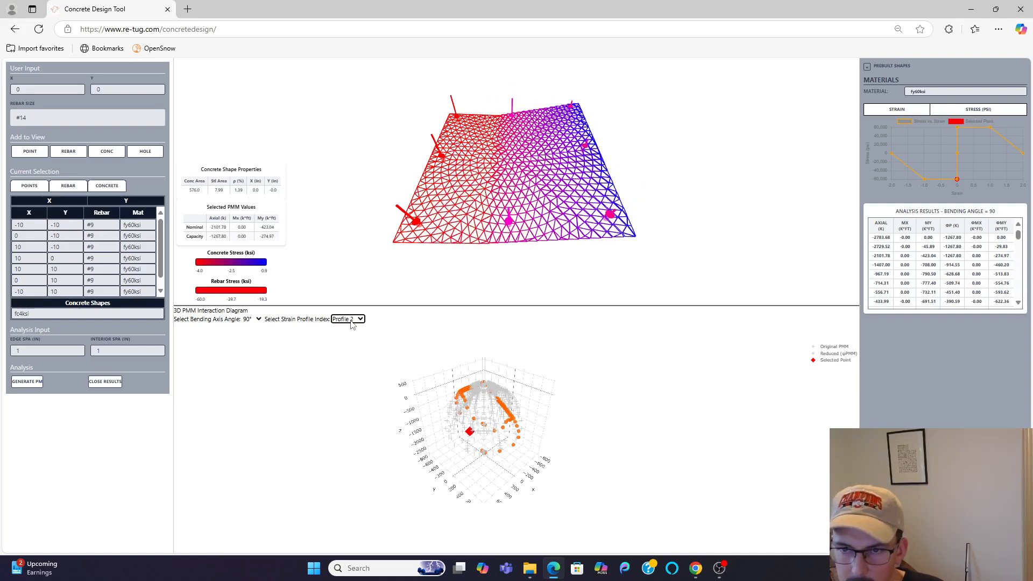
key(Down)
key(Down)
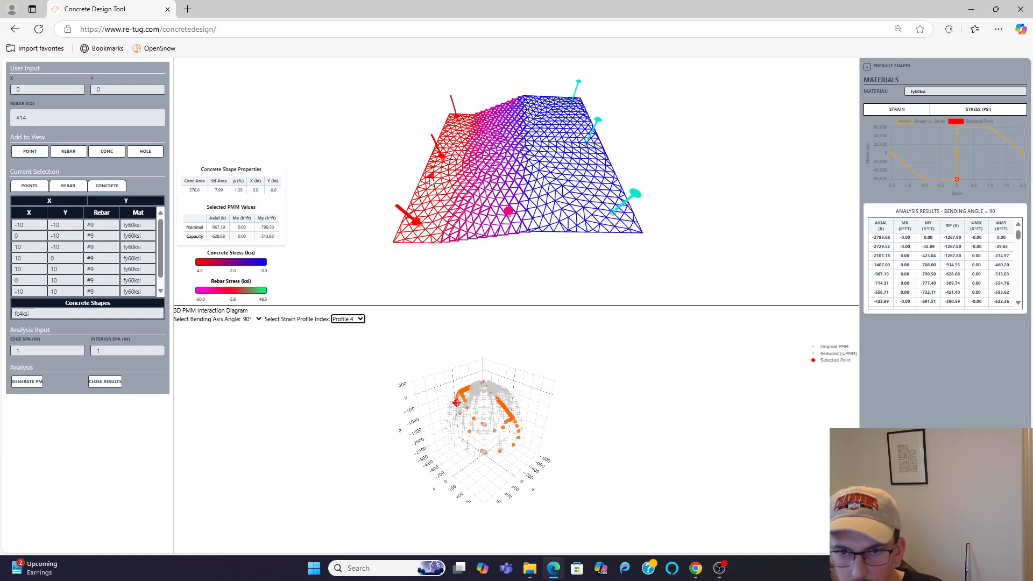
click(430, 185)
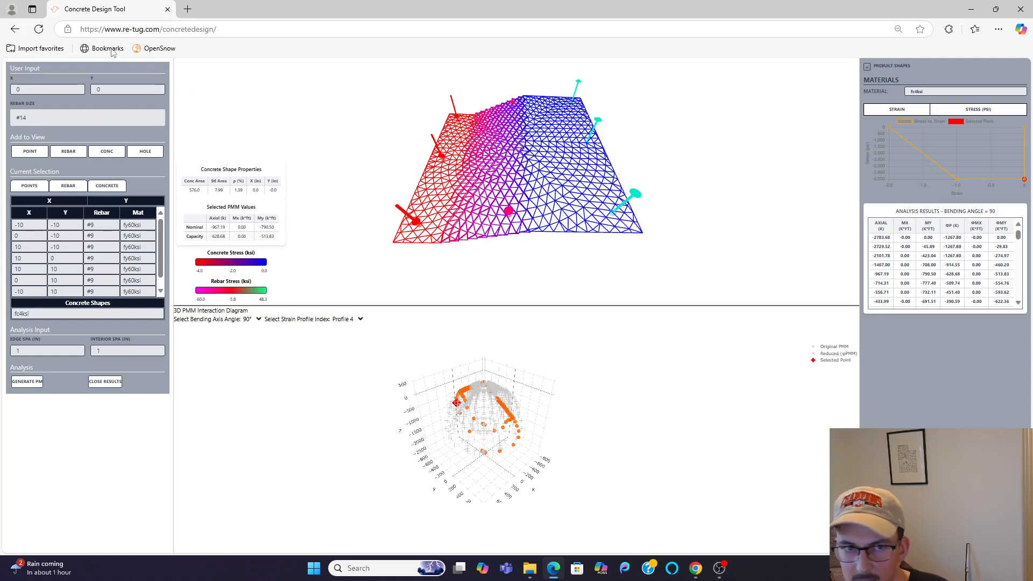
drag(872, 239, 888, 237)
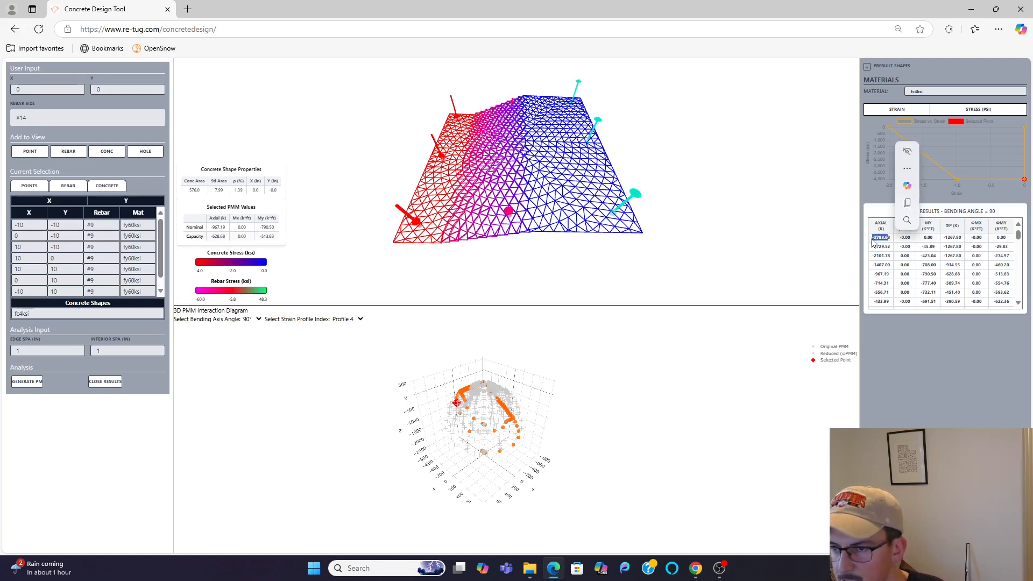
Step: Reload the design tool page and start a custom material named tonly
click(36, 30)
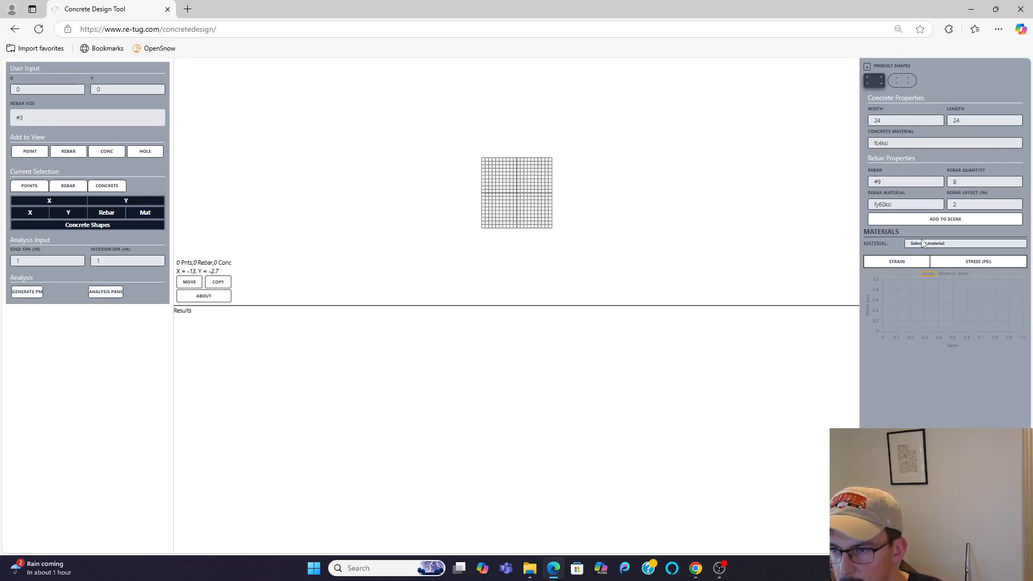
click(936, 243)
click(937, 348)
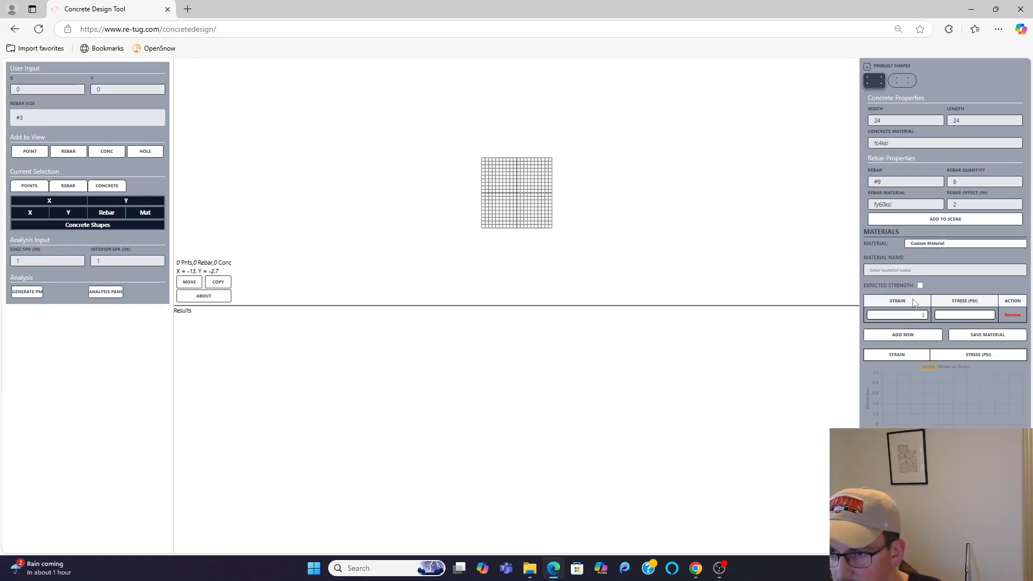
click(901, 315)
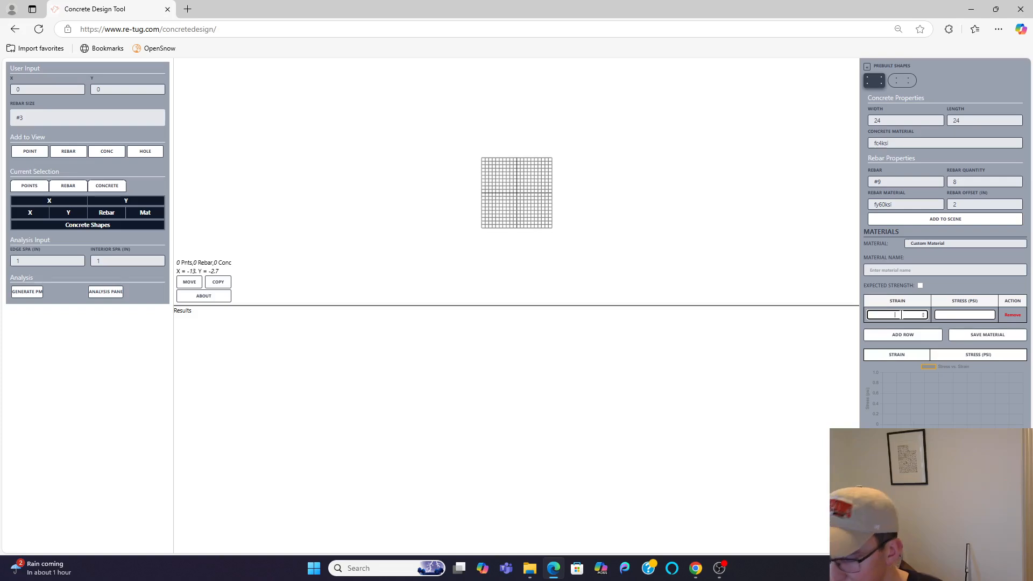
click(869, 271)
text(tonly)
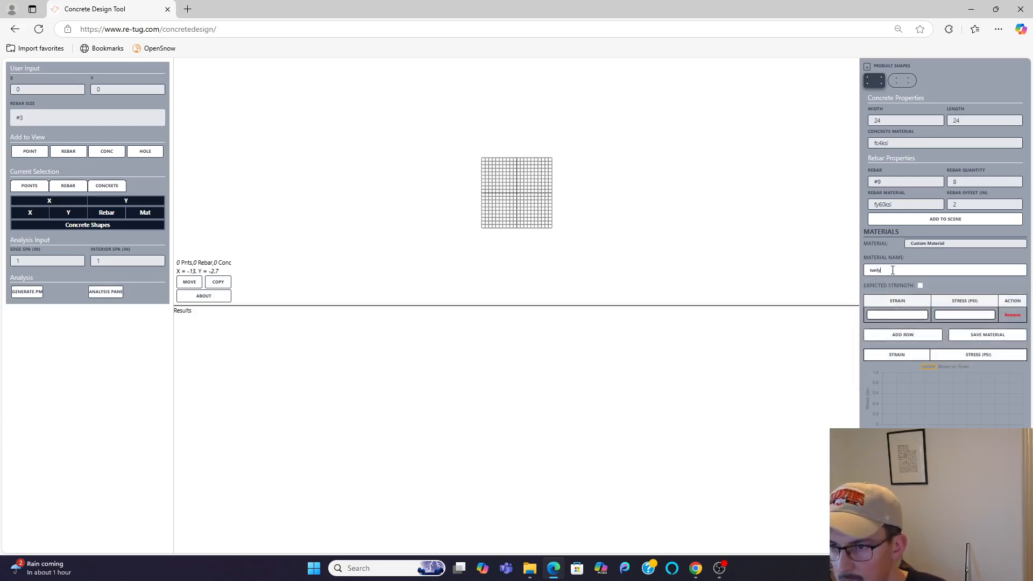
Step: Enter the material's first two strain-stress points as 0 at 0 psi and 0.00207 at 60000 psi
click(895, 314)
key(Tab)
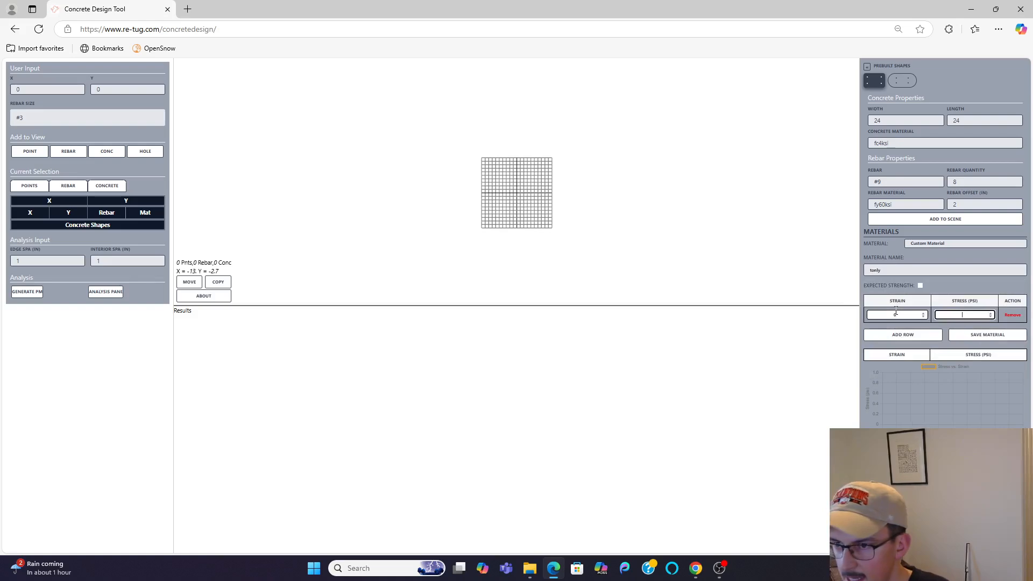
click(906, 334)
click(901, 330)
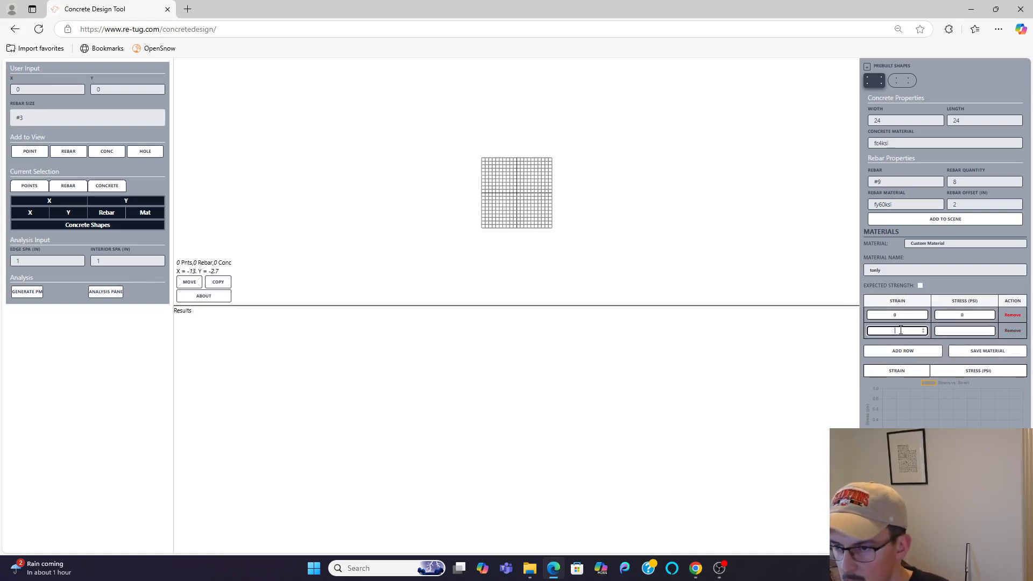
text(0.002)
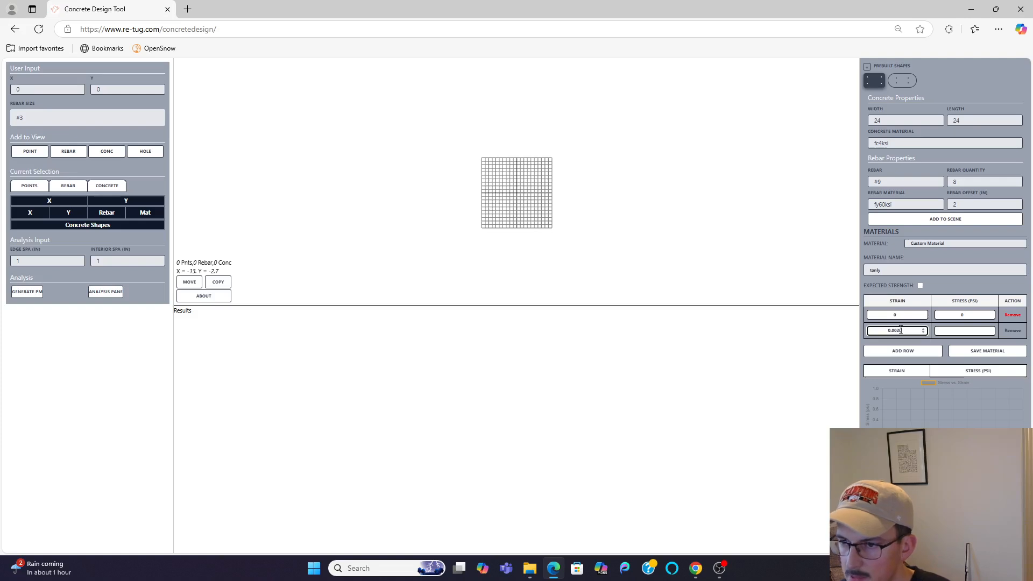
text(0)
key(Tab)
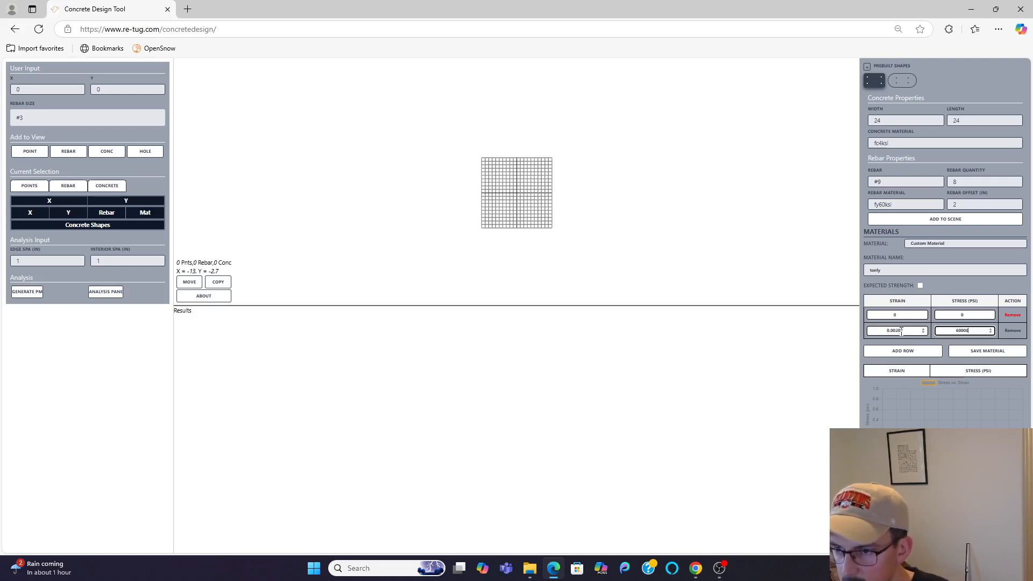
Step: Add a third strain-stress point to the custom material with strain 1 and stress 60000 psi
click(902, 351)
click(901, 344)
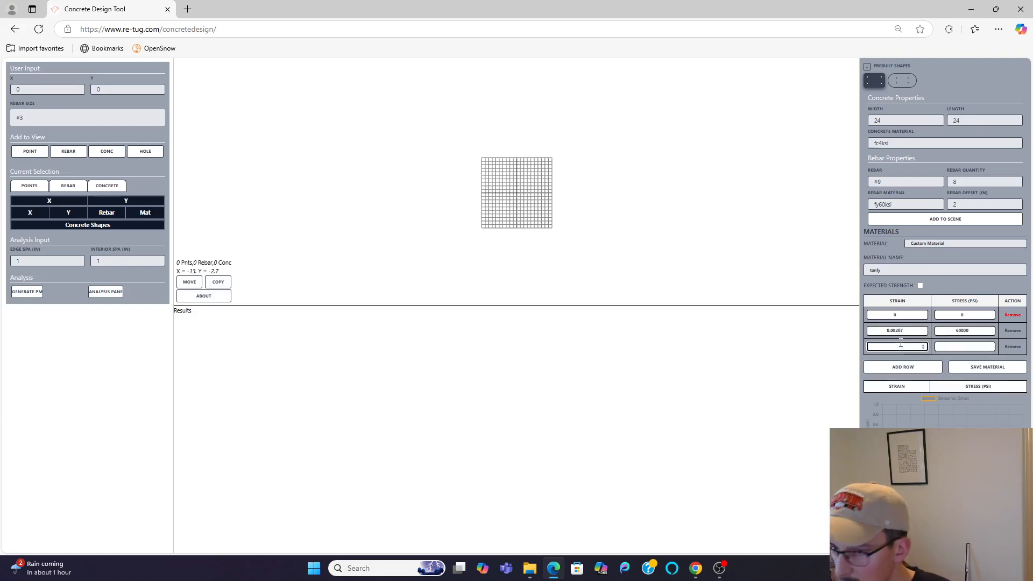
text(1)
key(Tab)
text(60000)
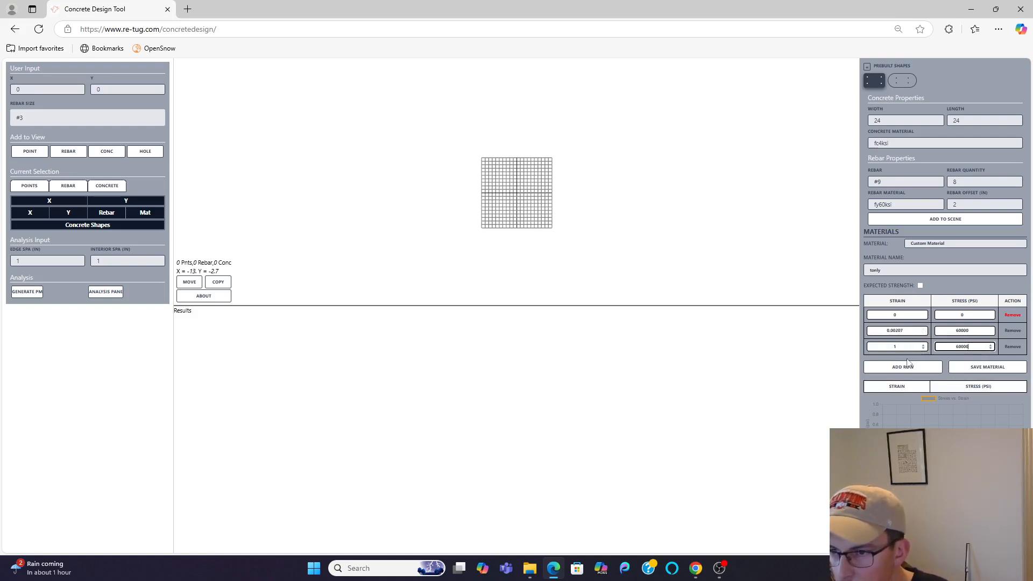
Step: Add a fourth point with strain 2 and stress 0 psi, and save the custom material
click(907, 363)
click(904, 362)
text(2)
click(955, 362)
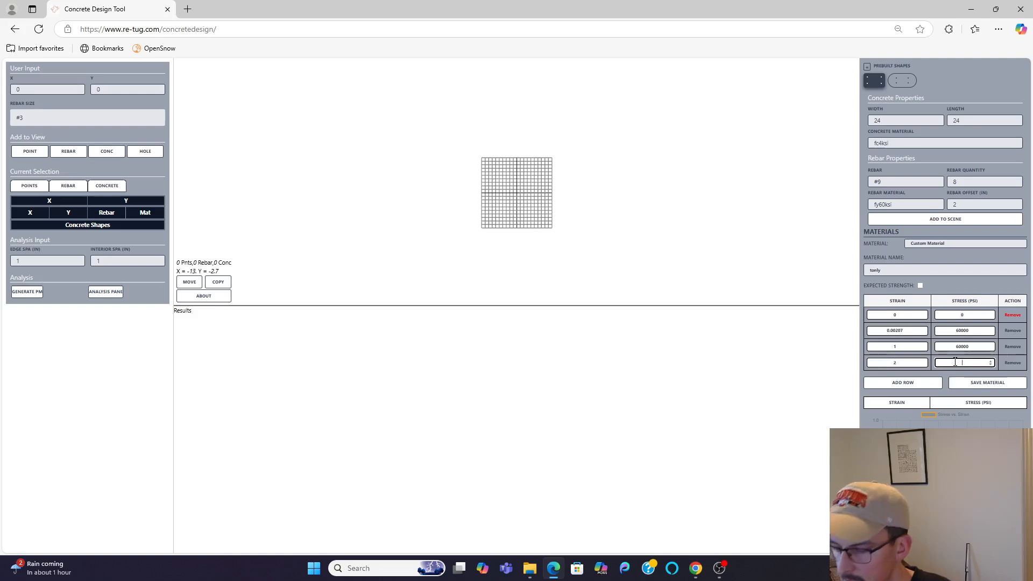
text(0)
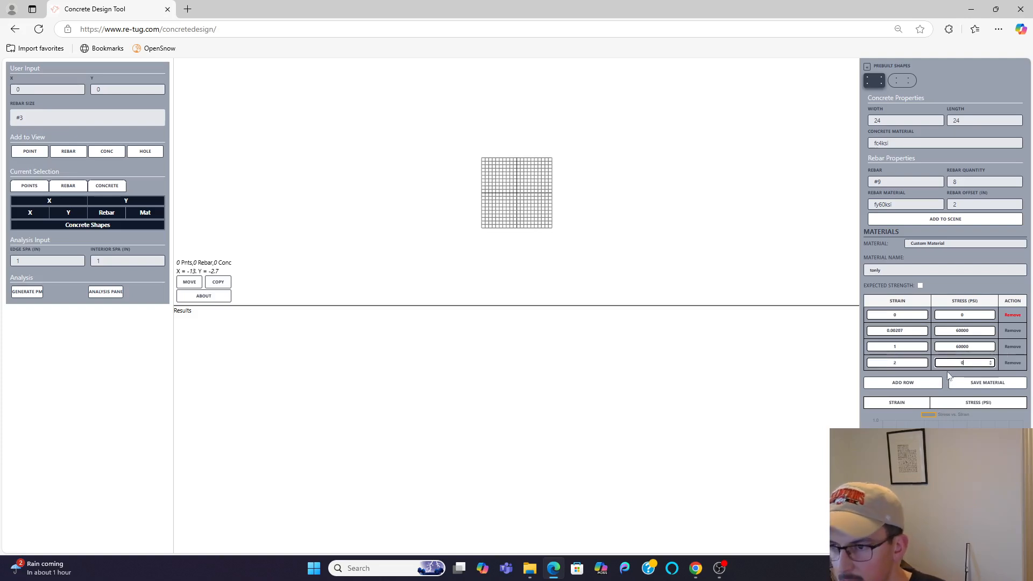
click(973, 383)
click(610, 88)
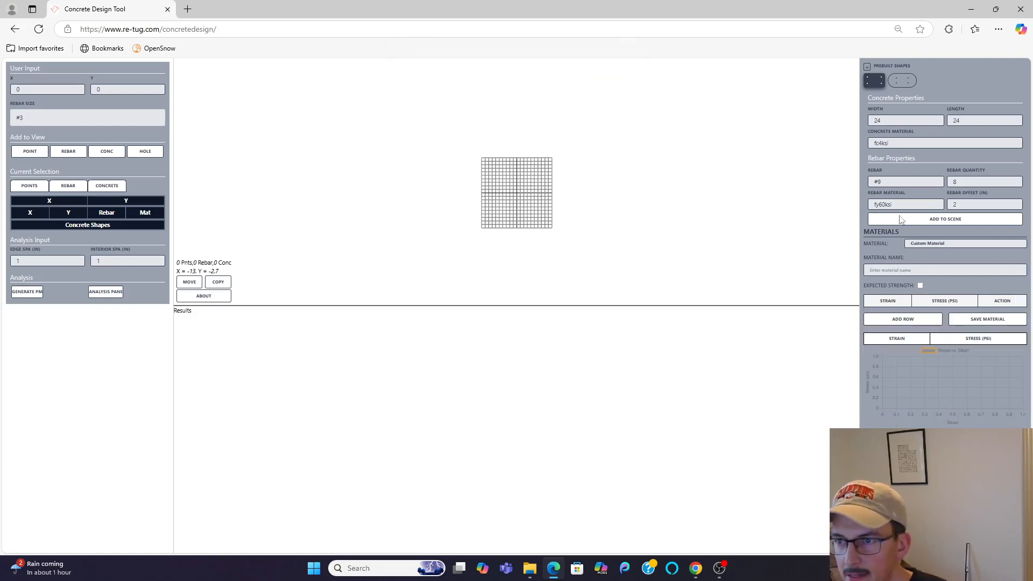
Step: Add the prebuilt 24 by 24 fc4ksi rectangle with eight #9 bars at offset 2, using tonly as rebar material
click(902, 205)
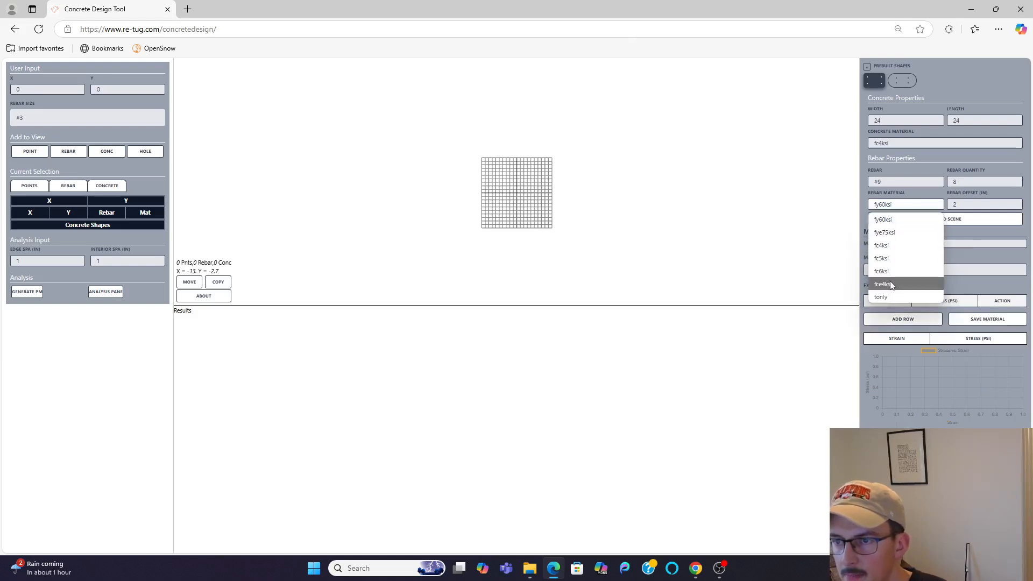
click(882, 297)
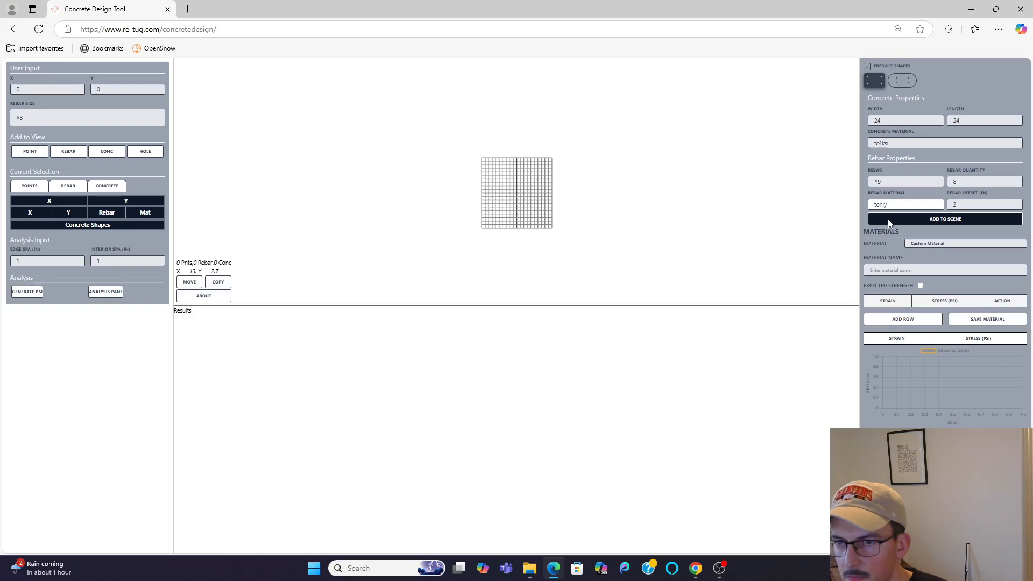
click(945, 219)
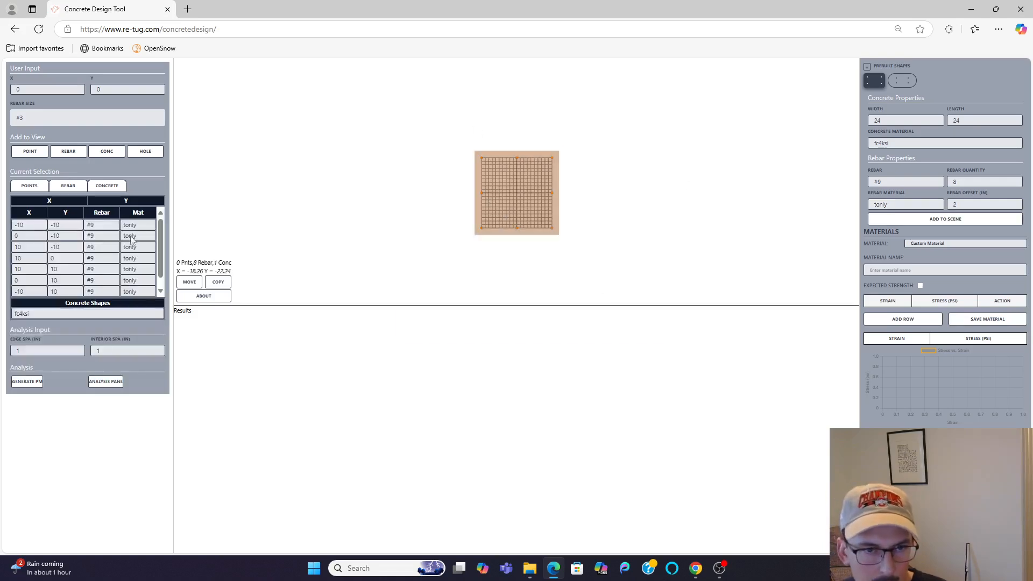
click(133, 226)
click(136, 225)
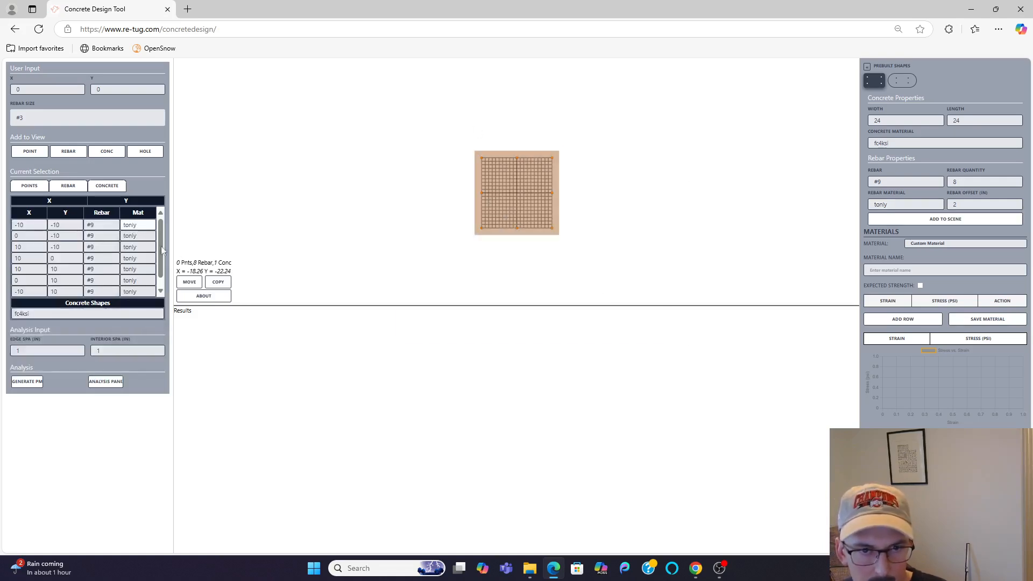
click(216, 282)
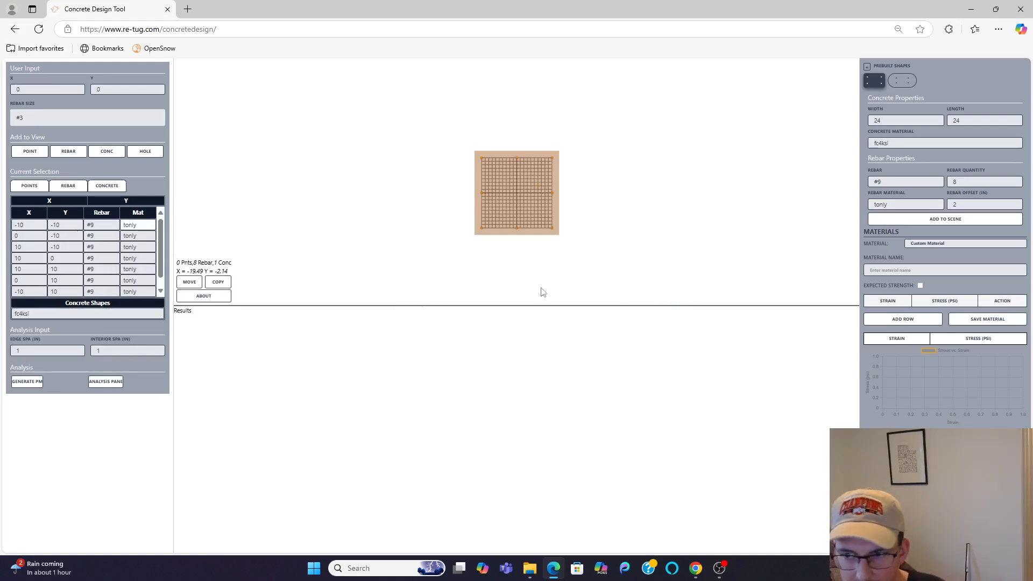
Step: Compare the stress-strain curve of the tonly material with that of fy60ksi
click(923, 245)
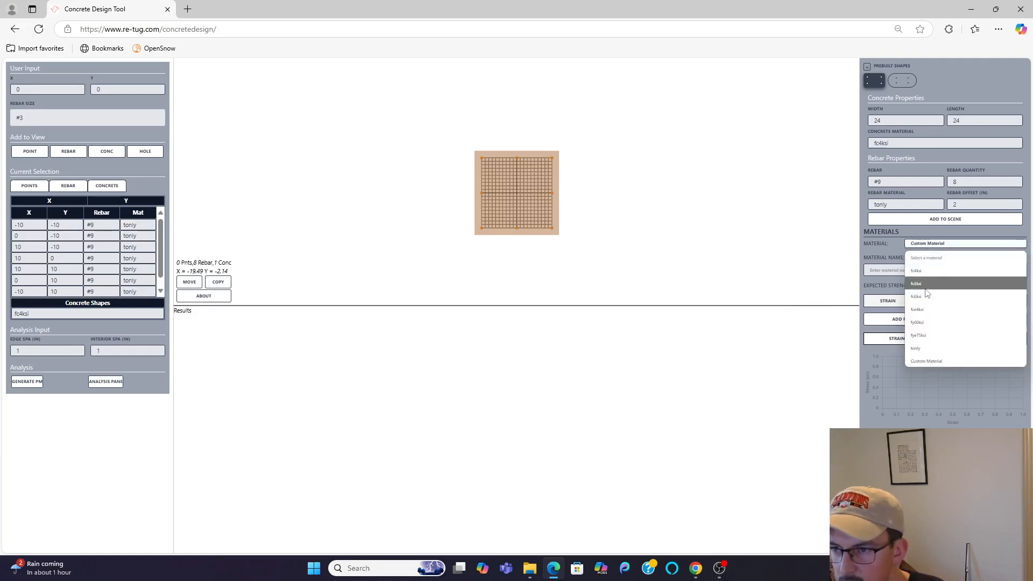
click(924, 349)
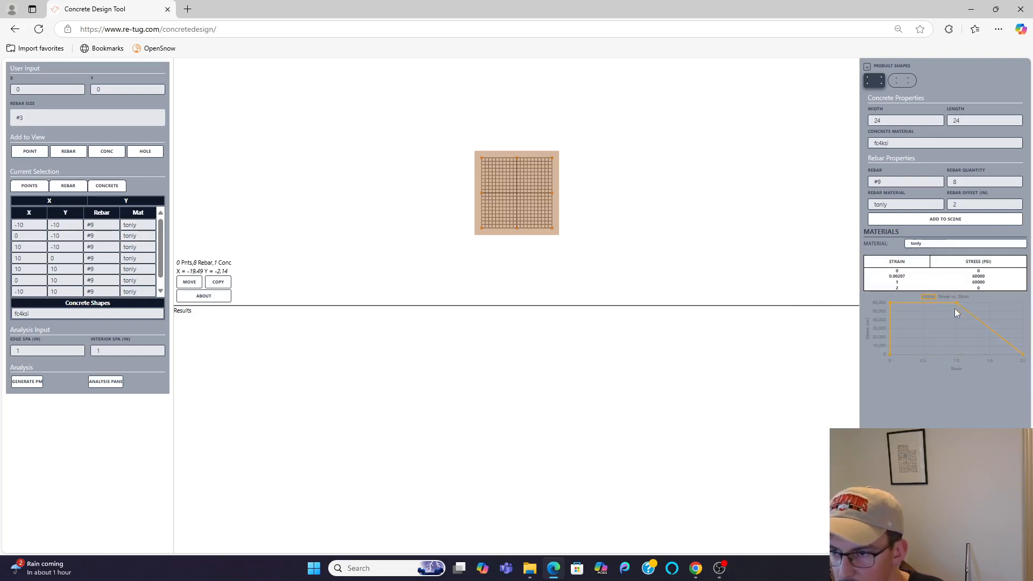
click(937, 244)
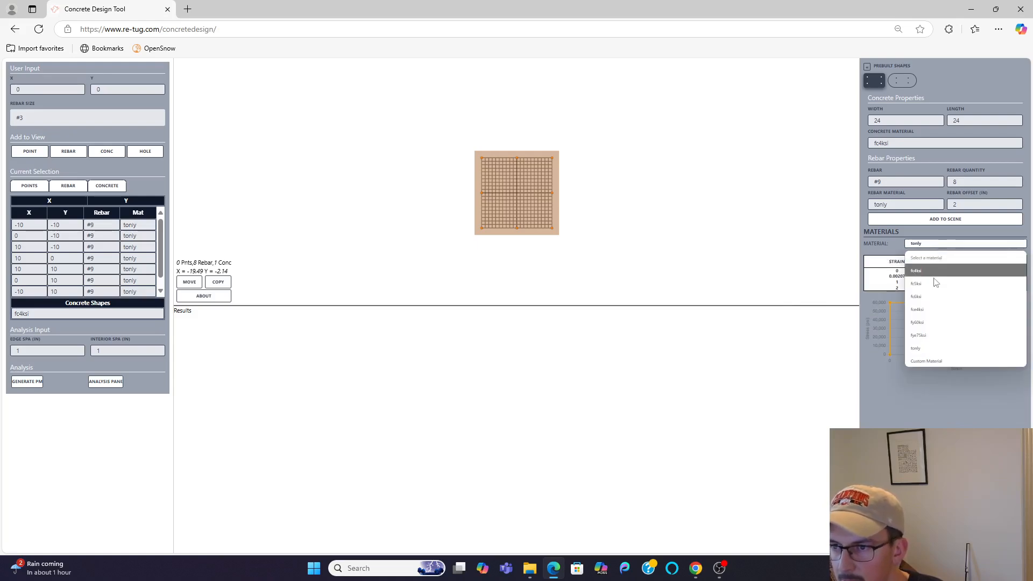
click(936, 320)
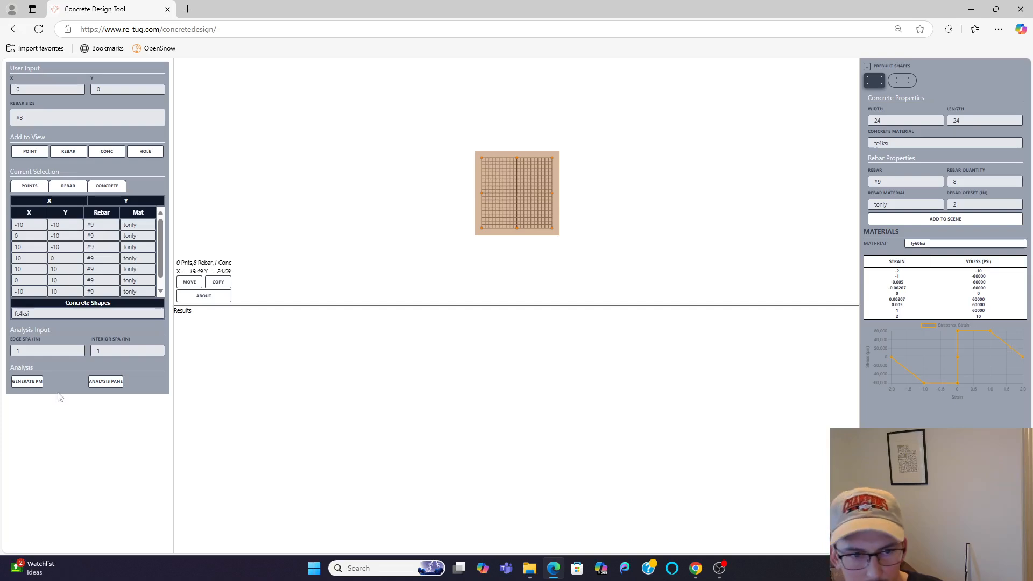
Step: Generate the section's PM results and inspect the upper middle rebar's stress-strain curve for strain profile 13 at 0°
click(27, 381)
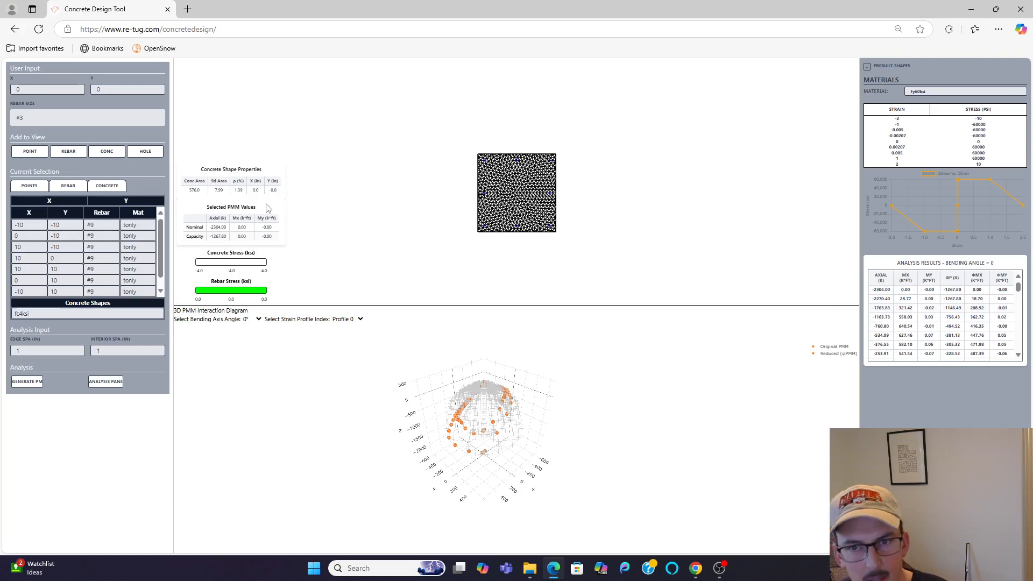
click(343, 319)
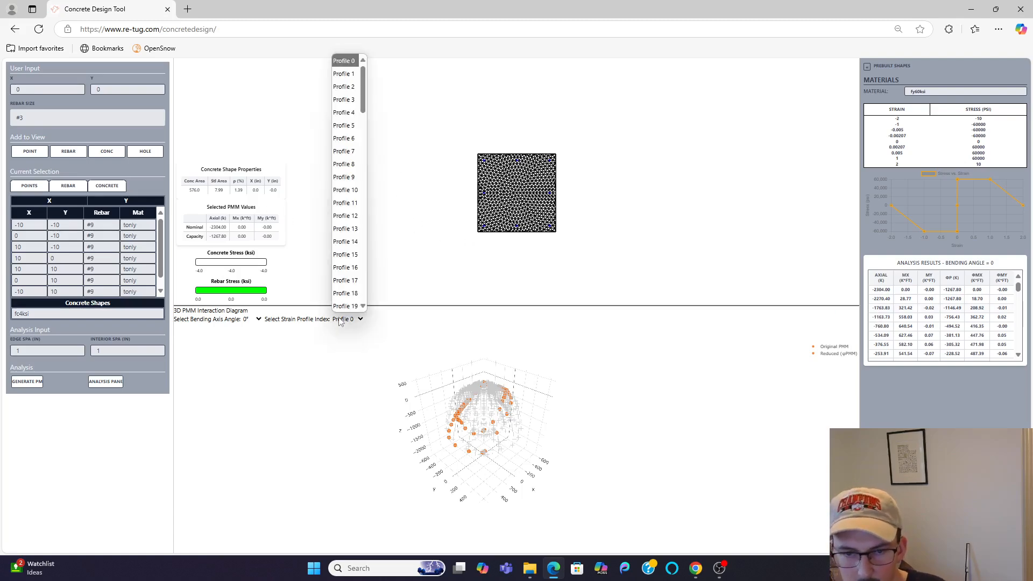
click(345, 230)
scroll(494, 206, up, 5)
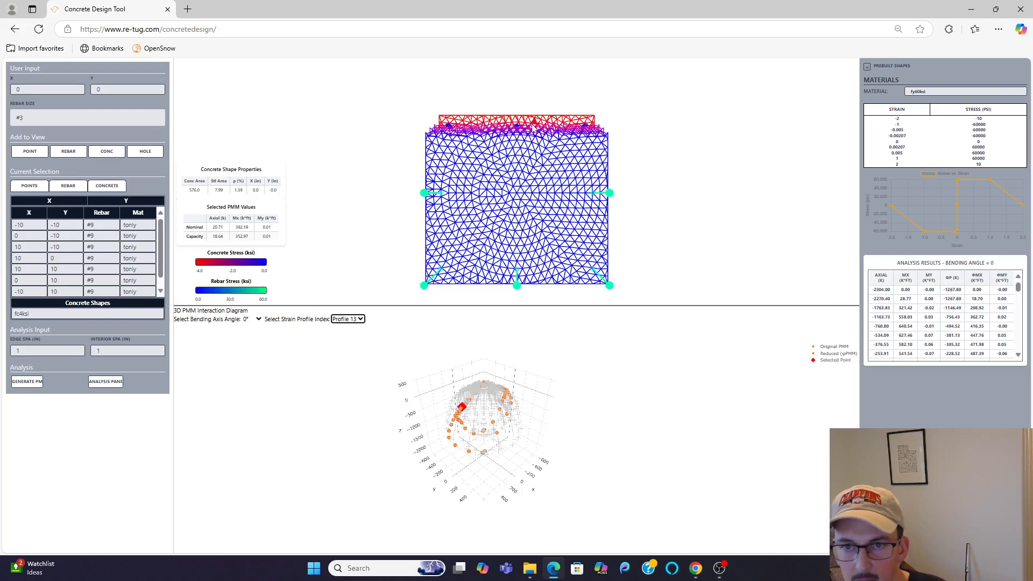
click(515, 126)
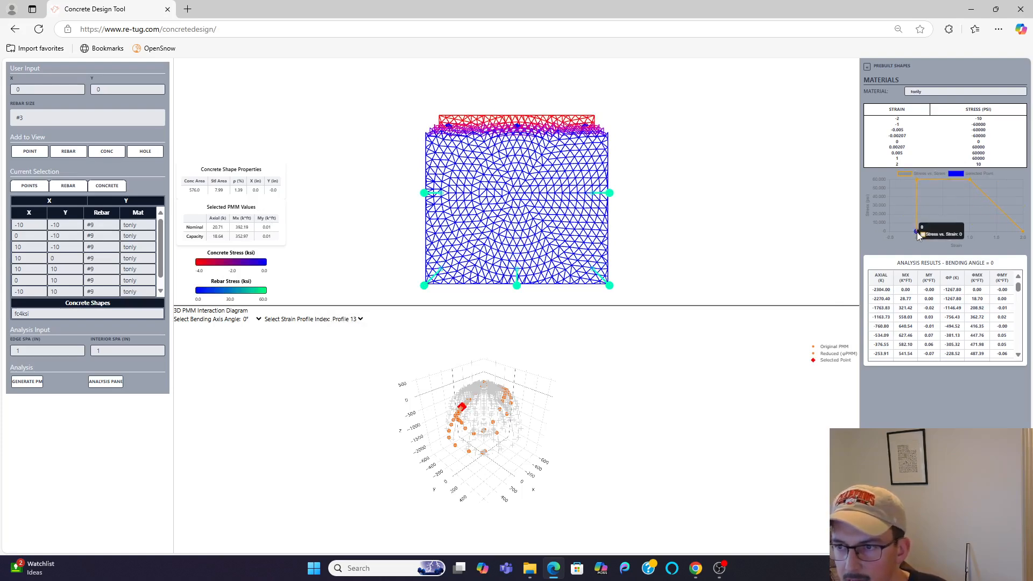
Step: Inspect the lower middle rebar's point on the tonly stress-strain curve
click(517, 275)
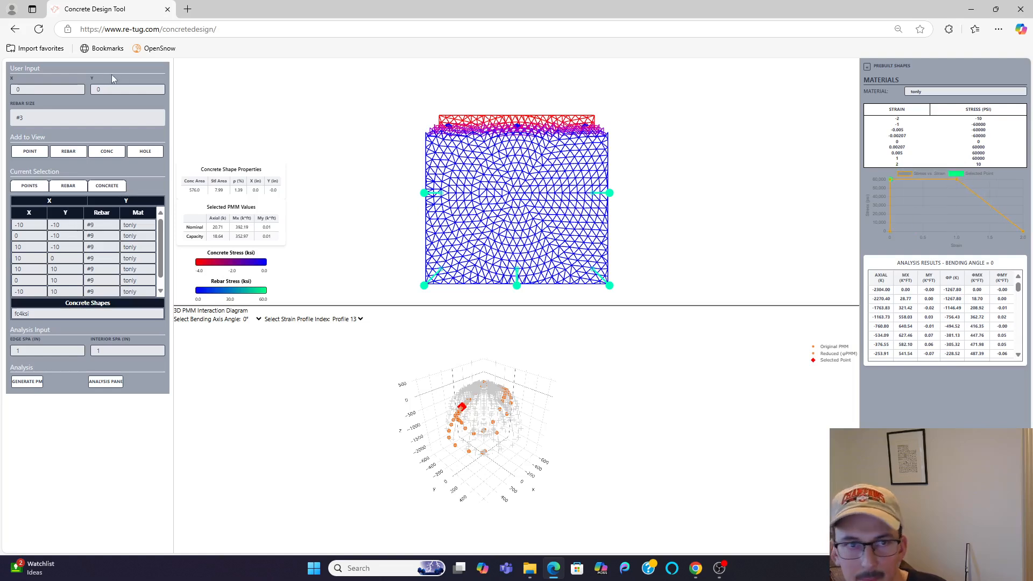
Step: Reload the page and add the prebuilt rounded-end shape, width 24 and length 48, with 16 #9 fy60ksi bars at offset 2
click(41, 31)
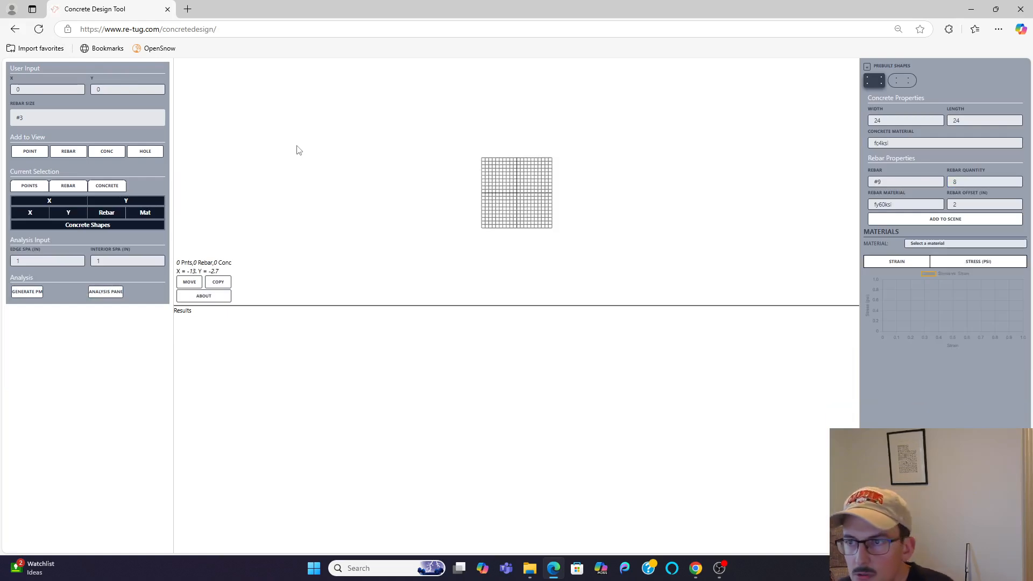
click(902, 81)
click(947, 118)
key(Delete)
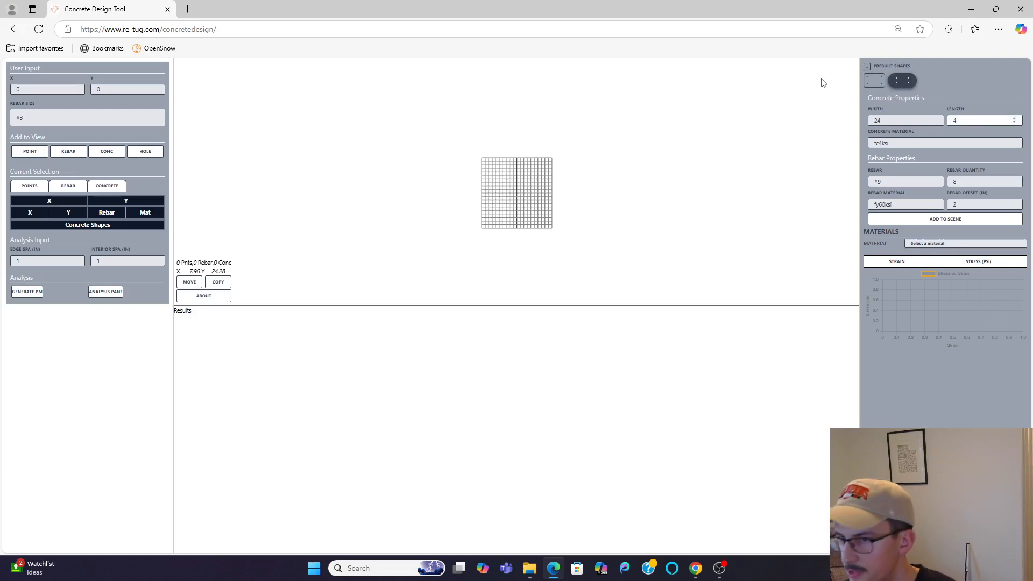
drag(973, 181, 897, 162)
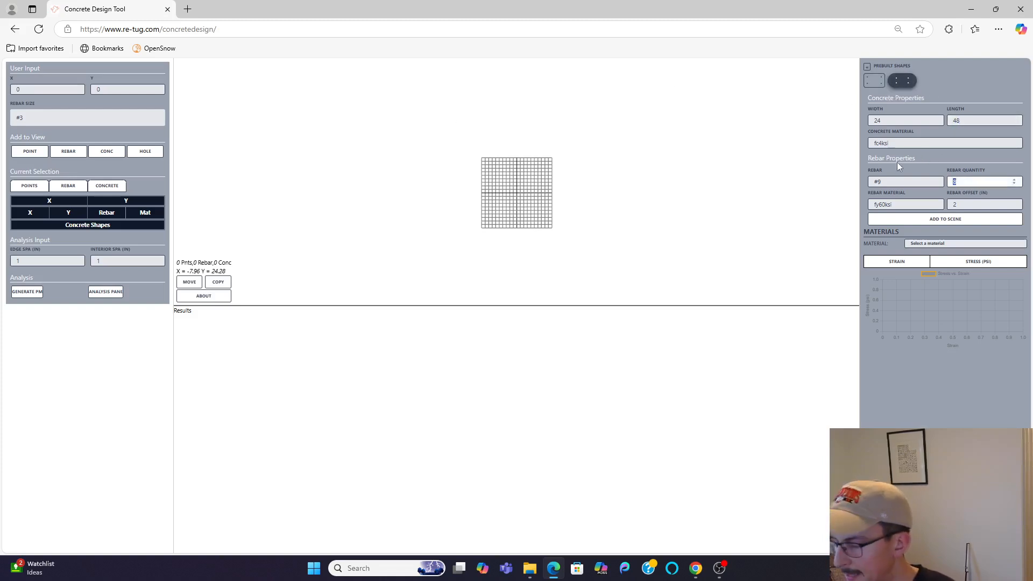
text(16)
click(950, 220)
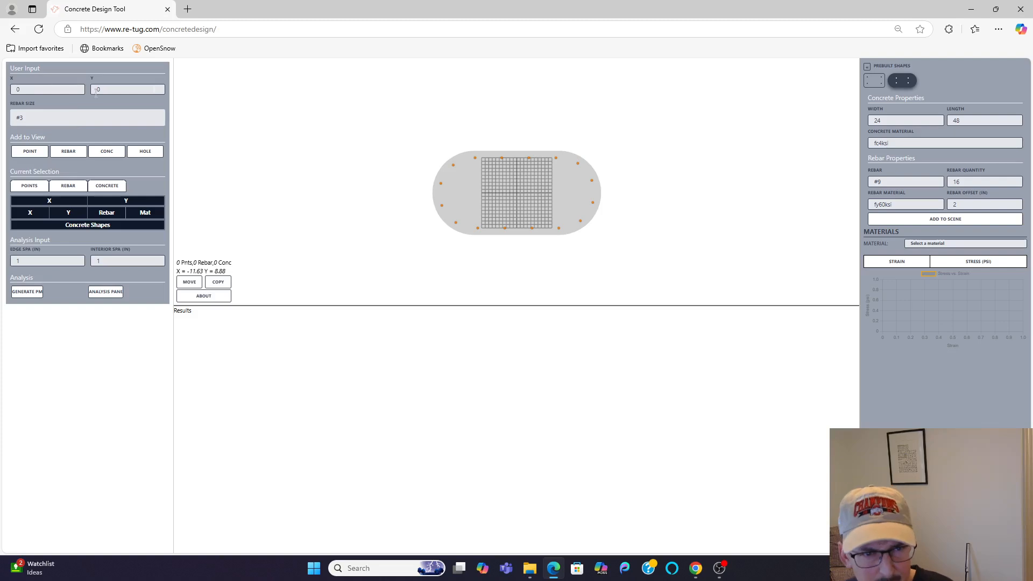
Step: Add two points to the view at (5, 5) and (-5, 5)
drag(75, 89, 2, 87)
text(5)
key(Tab)
text(5)
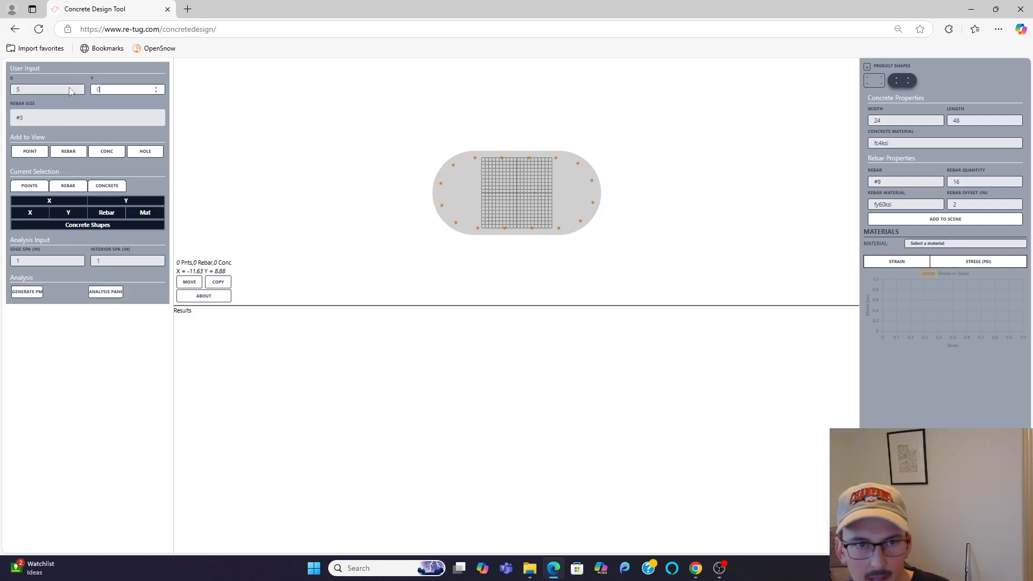
click(31, 151)
scroll(317, 152, up, 1)
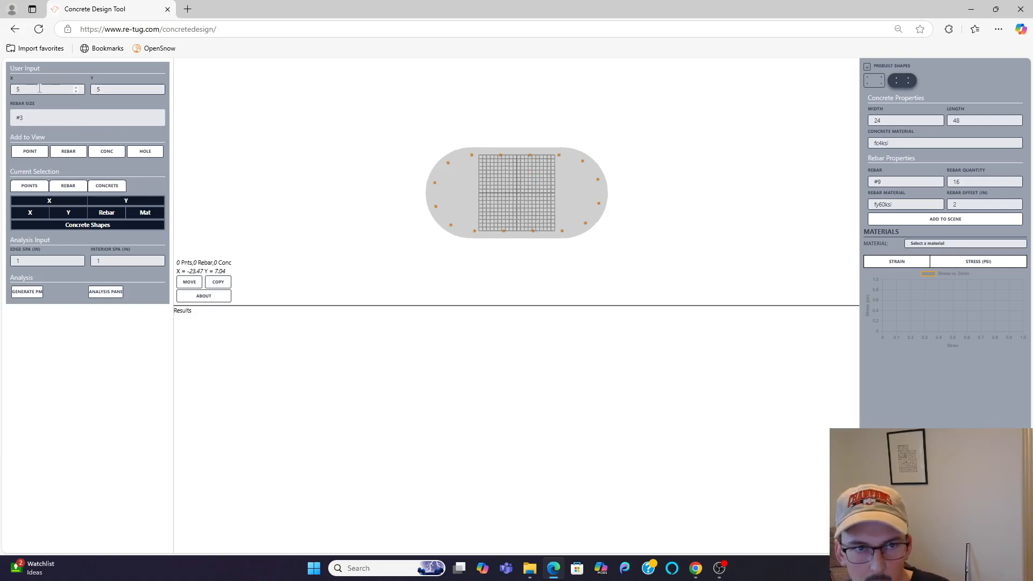
drag(40, 88, 1, 83)
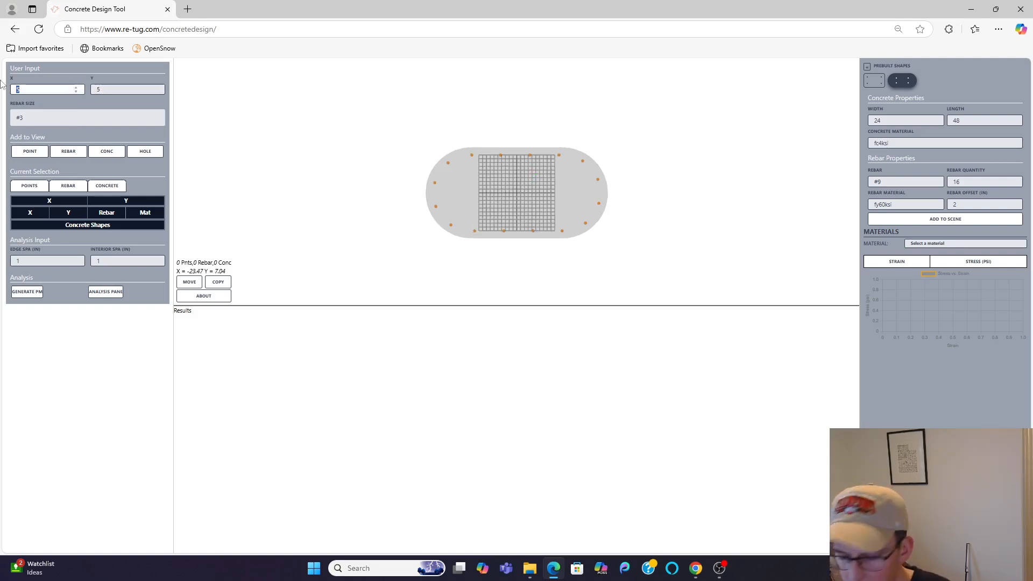
click(34, 148)
scroll(487, 164, up, 2)
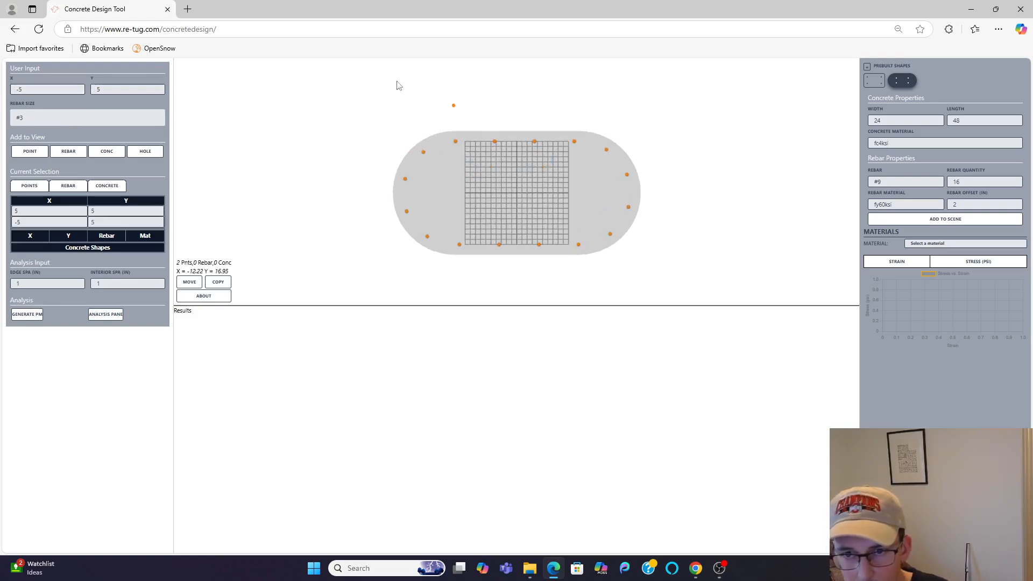
Step: Select the two points and copy them by X 0 and Y -10
drag(342, 94, 689, 266)
drag(484, 165, 552, 174)
text(m)
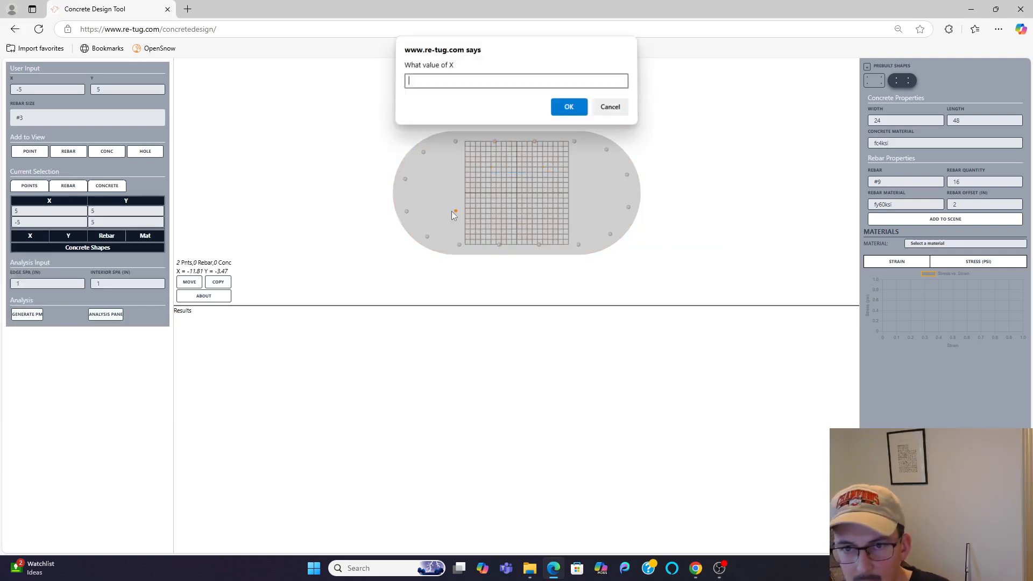
text(0)
key(Return)
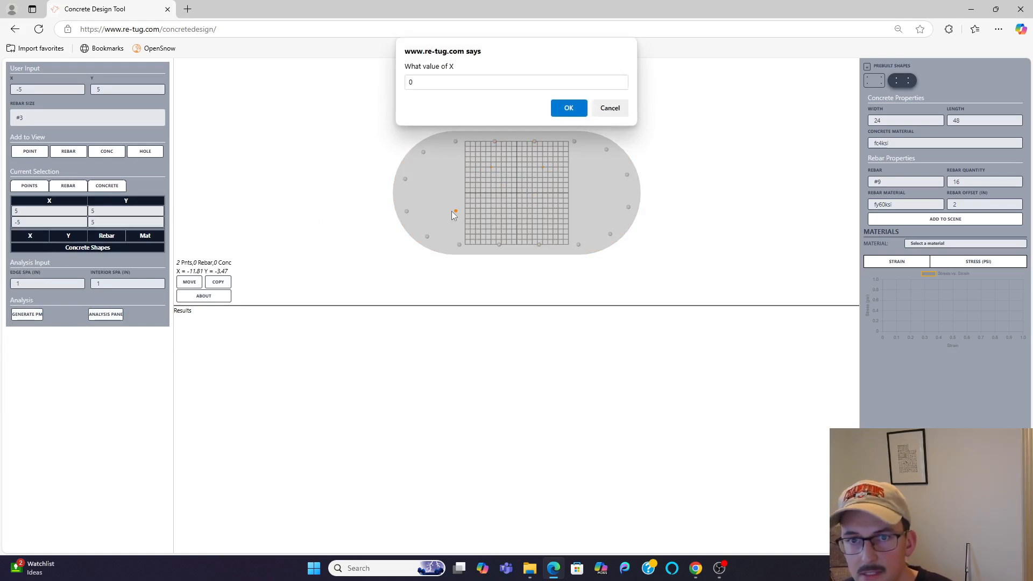
text(-10)
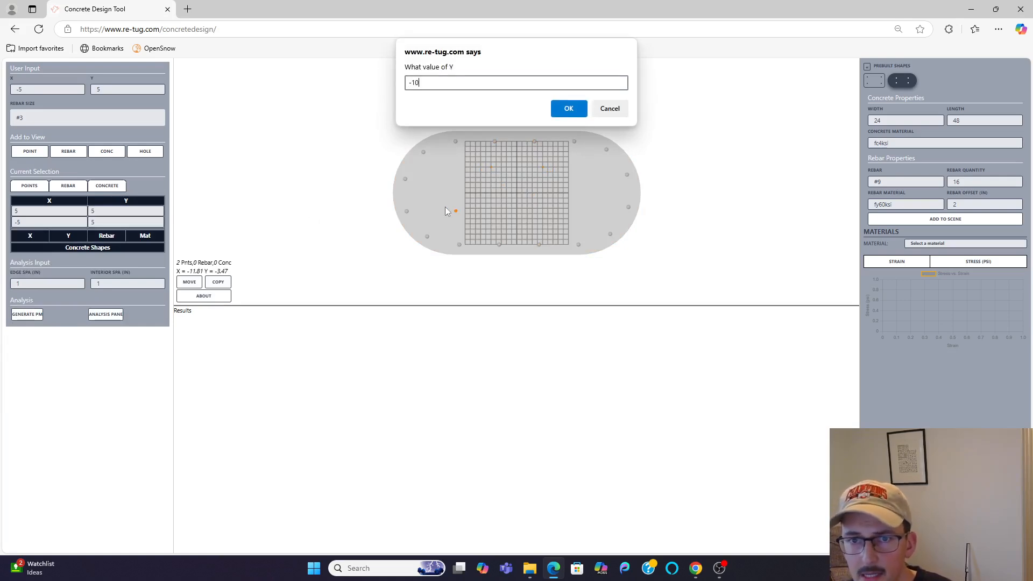
click(566, 108)
click(602, 90)
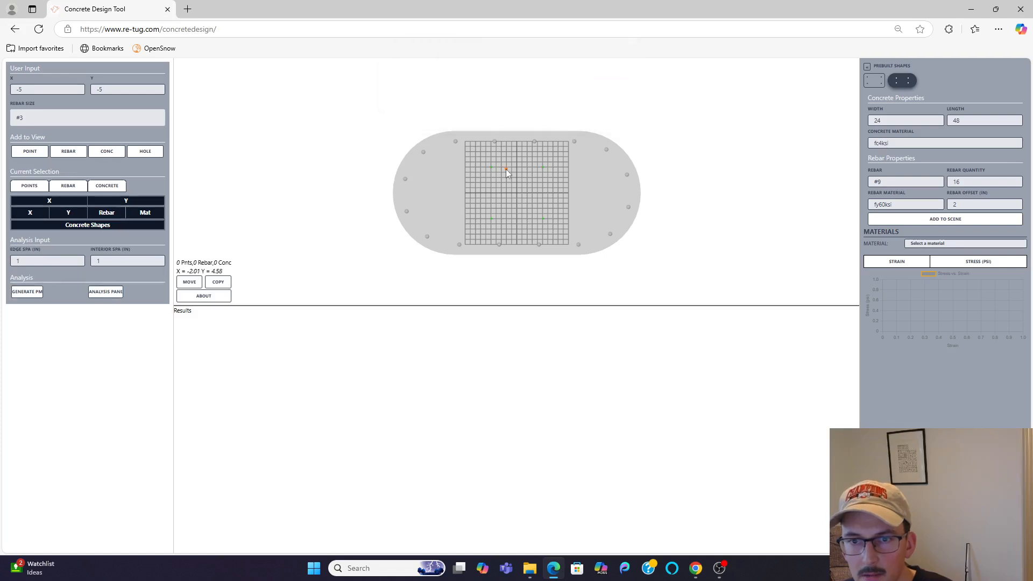
Step: Select the four points in order around the square plus the concrete shape, and cut a hole through them
scroll(507, 167, up, 3)
click(464, 135)
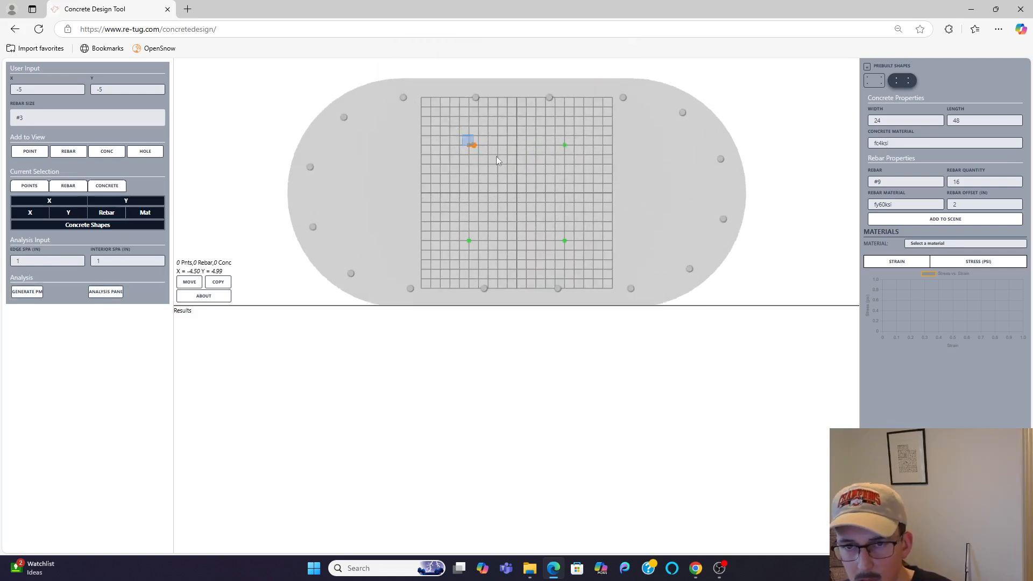
click(564, 145)
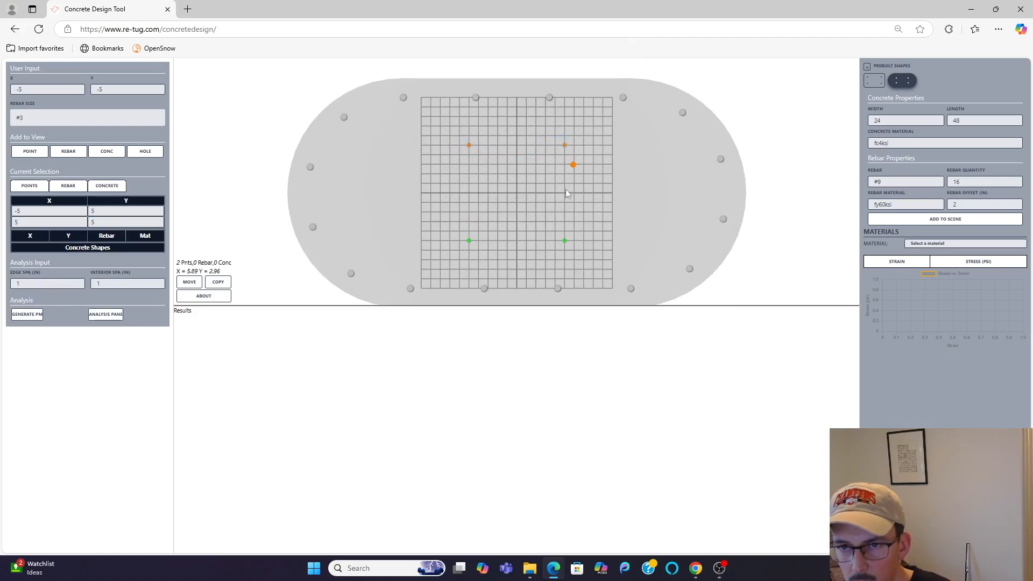
click(564, 241)
drag(451, 231, 485, 246)
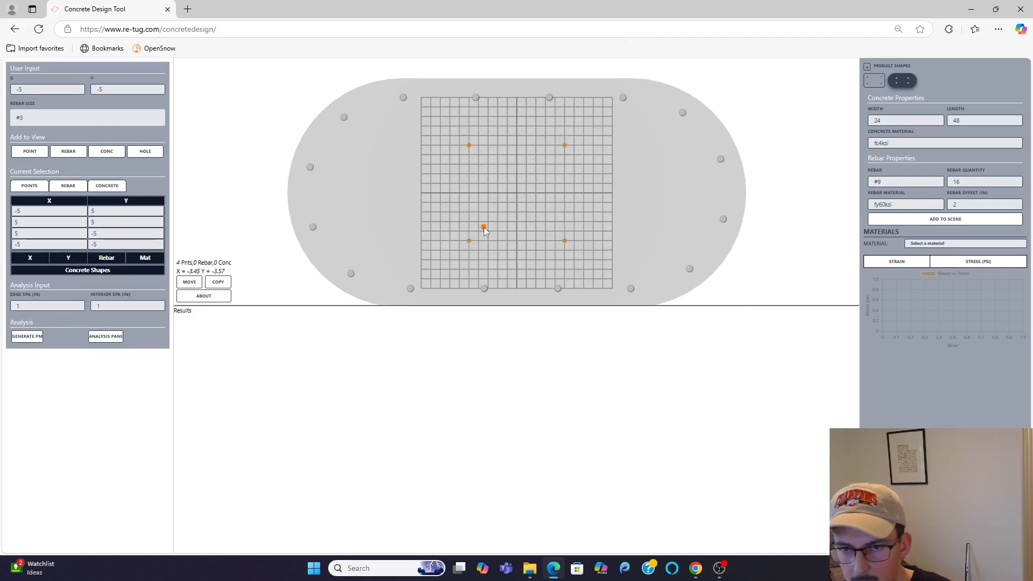
drag(496, 173, 535, 197)
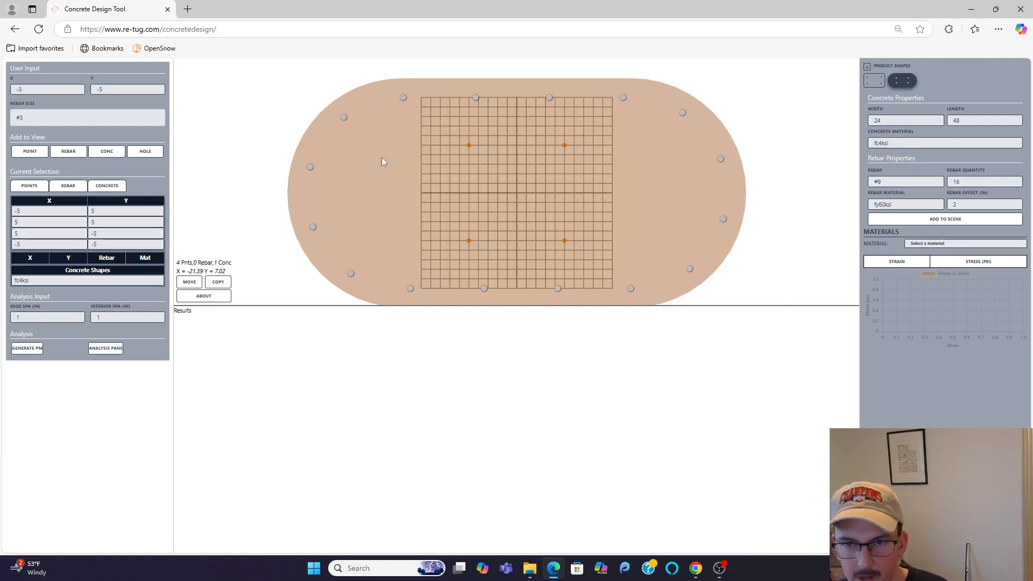
click(146, 153)
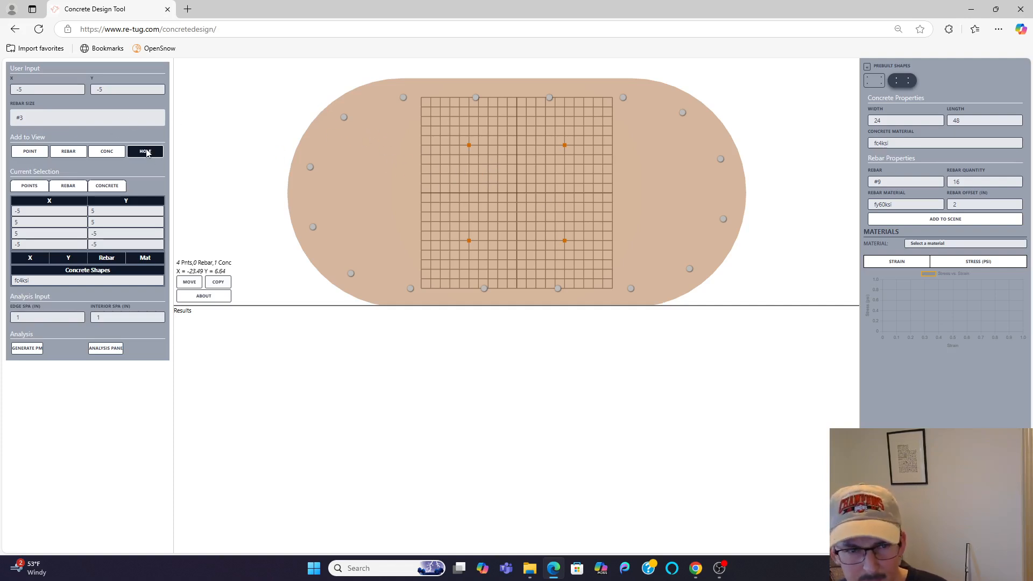
click(145, 152)
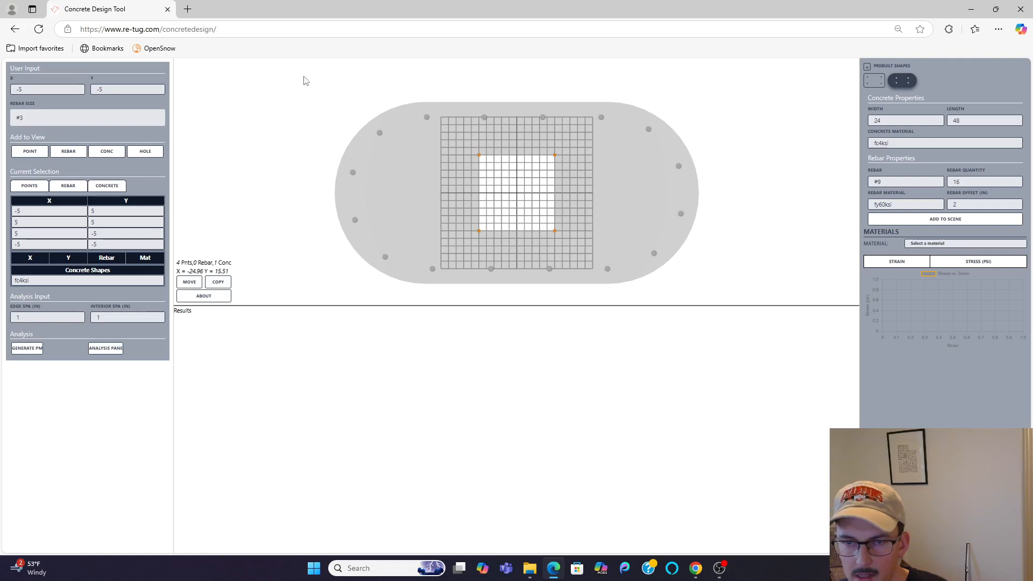
Step: Select the whole hollow section with its rebar and generate its PM results
drag(277, 65, 733, 304)
click(23, 428)
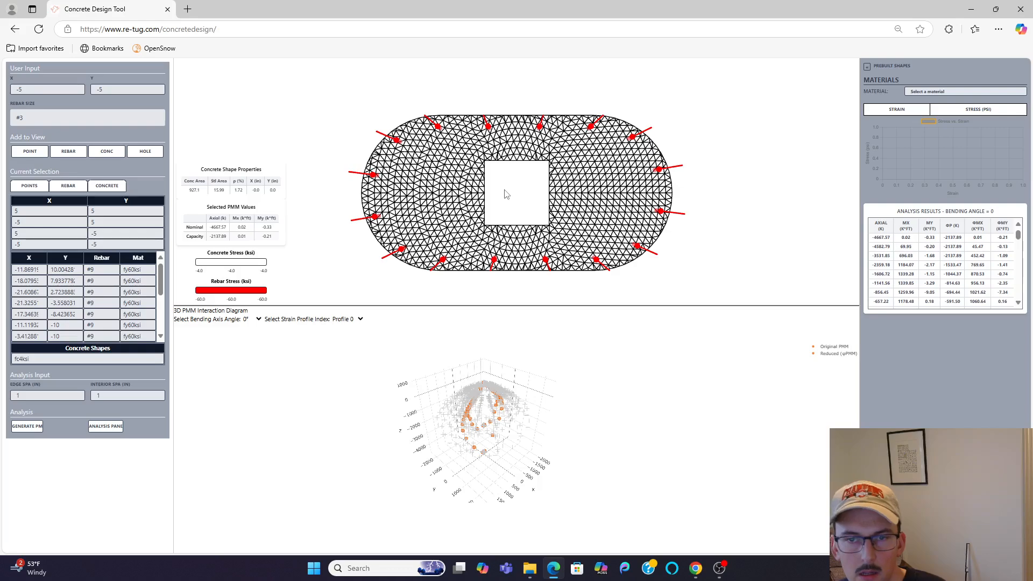
drag(515, 196, 510, 169)
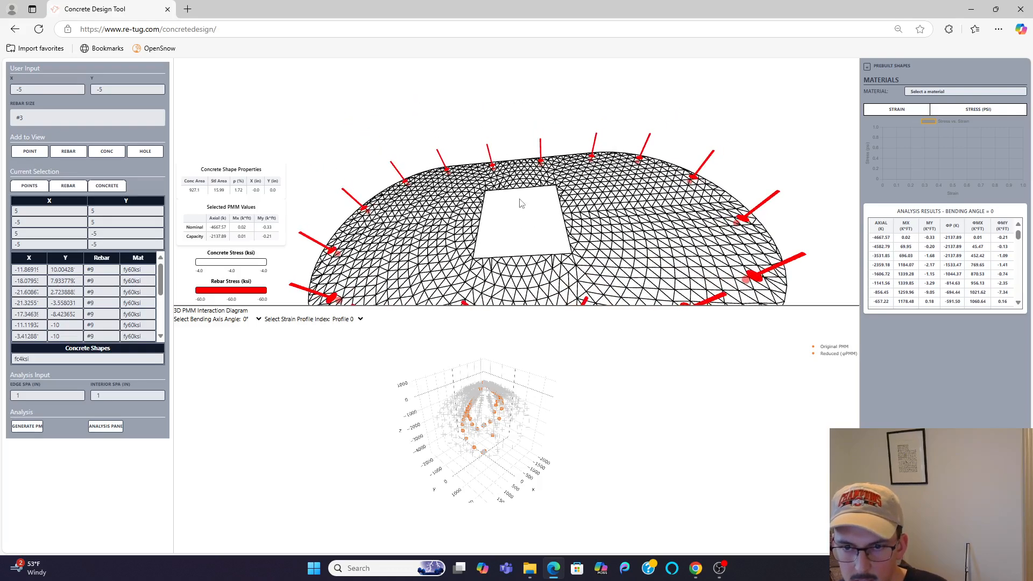
right_drag(518, 199, 517, 163)
scroll(517, 162, down, 2)
Step: Examine the hollow section's stress distribution for strain profile 3 at a 0° bending axis angle
click(350, 319)
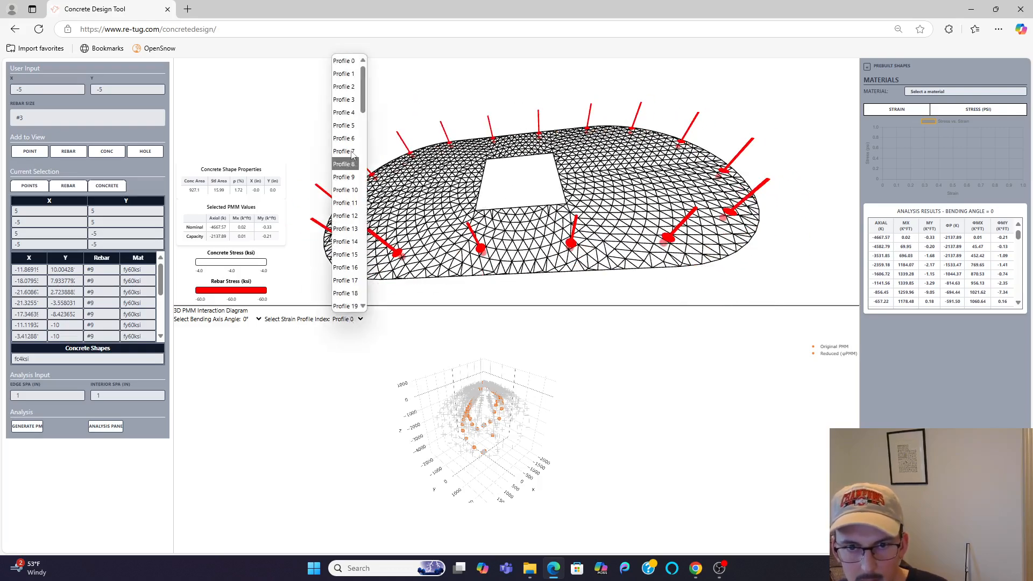
click(344, 70)
key(Down)
key(Down)
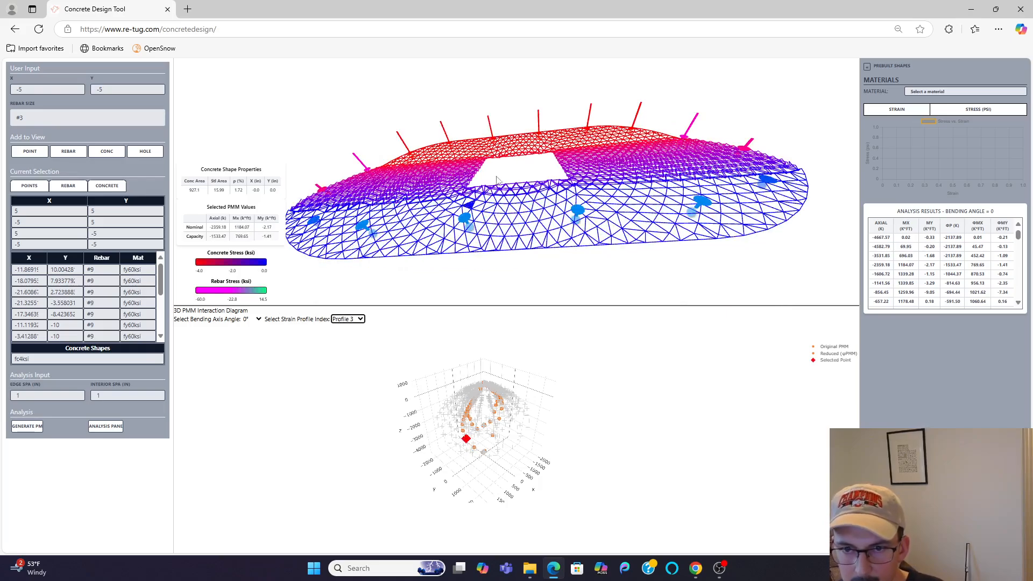
drag(516, 180, 509, 200)
right_drag(517, 191, 475, 193)
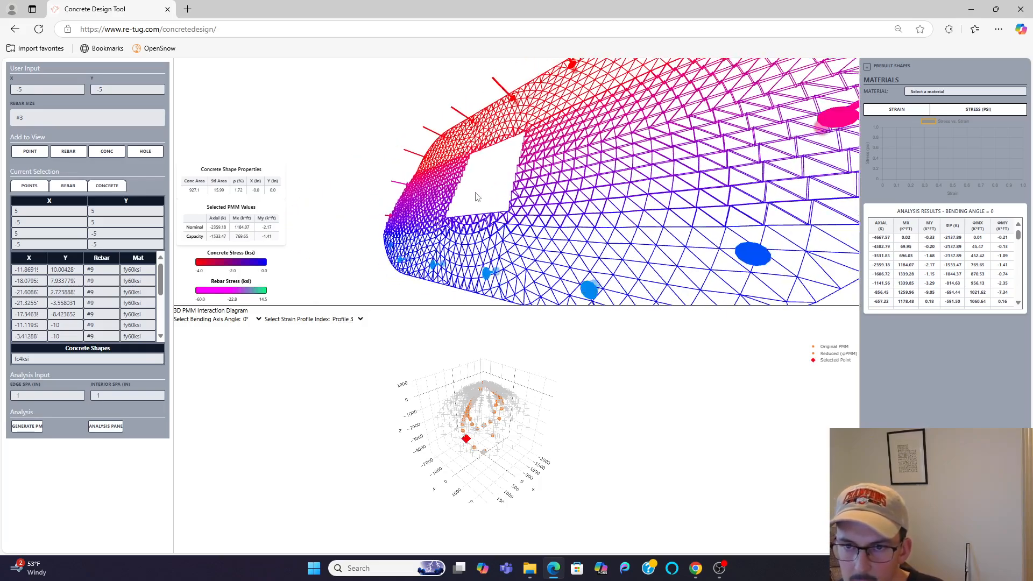
scroll(492, 154, down, 4)
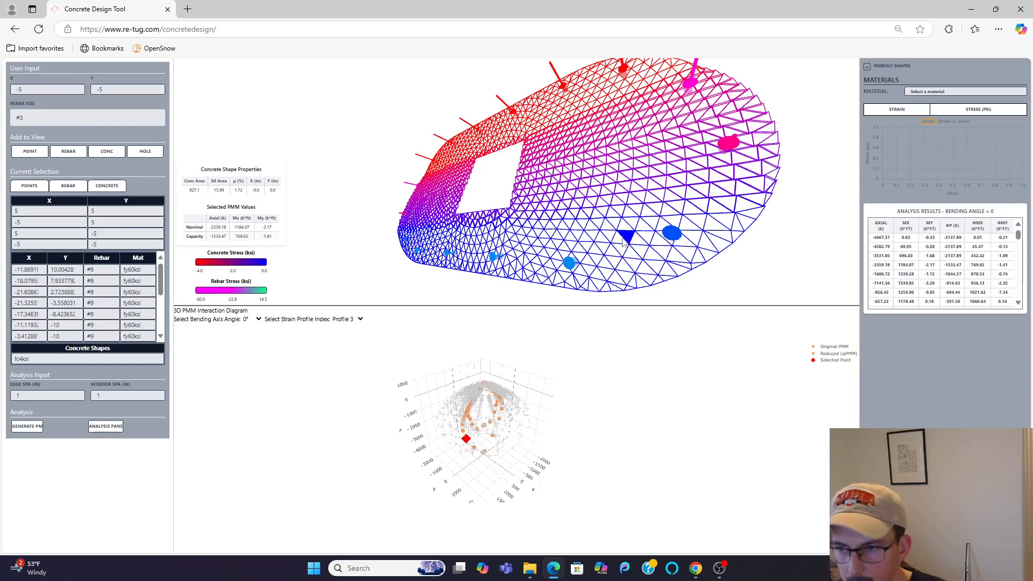
Step: Examine the hollow section's stresses at a 90° bending axis angle, stepping through to strain profile 4
click(248, 319)
click(250, 408)
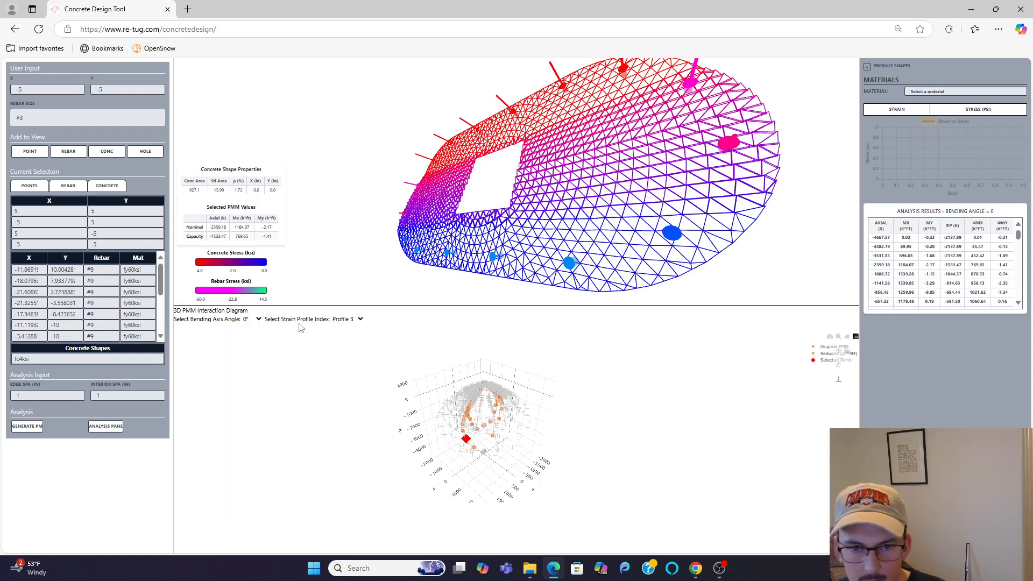
click(347, 321)
click(346, 321)
key(Up)
key(Down)
key(Down)
key(Down)
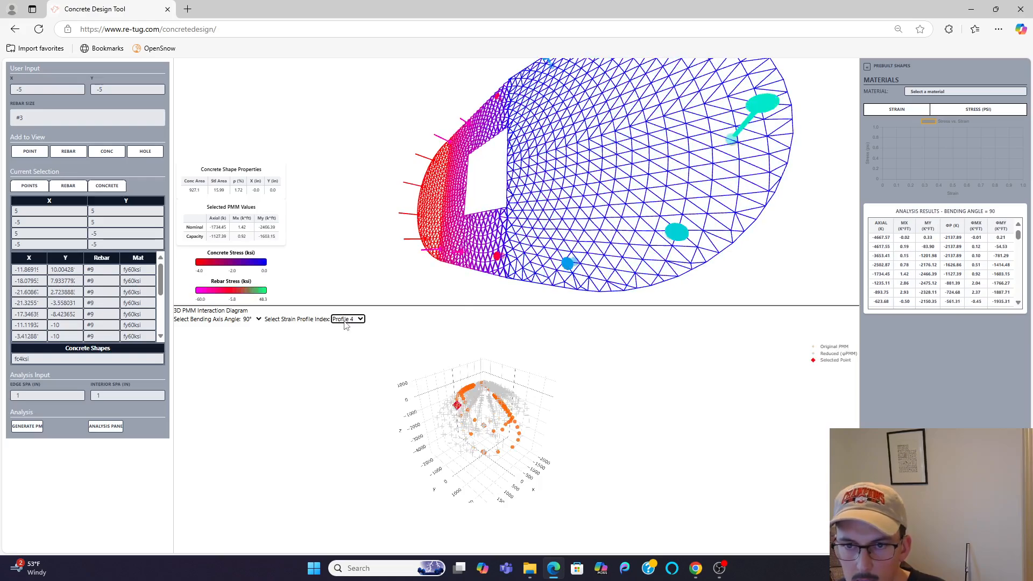
drag(499, 187, 517, 167)
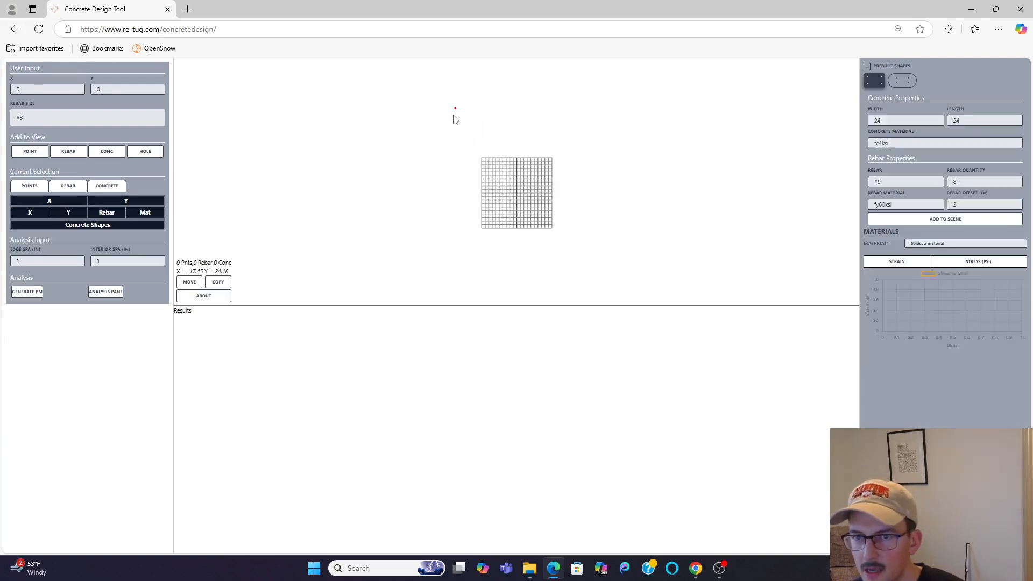
Step: Add the prebuilt 24 by 24 fc4ksi rectangle with eight #9 fy60ksi bars, and copy it all by X 36 and Y 0
click(911, 219)
drag(429, 119, 659, 263)
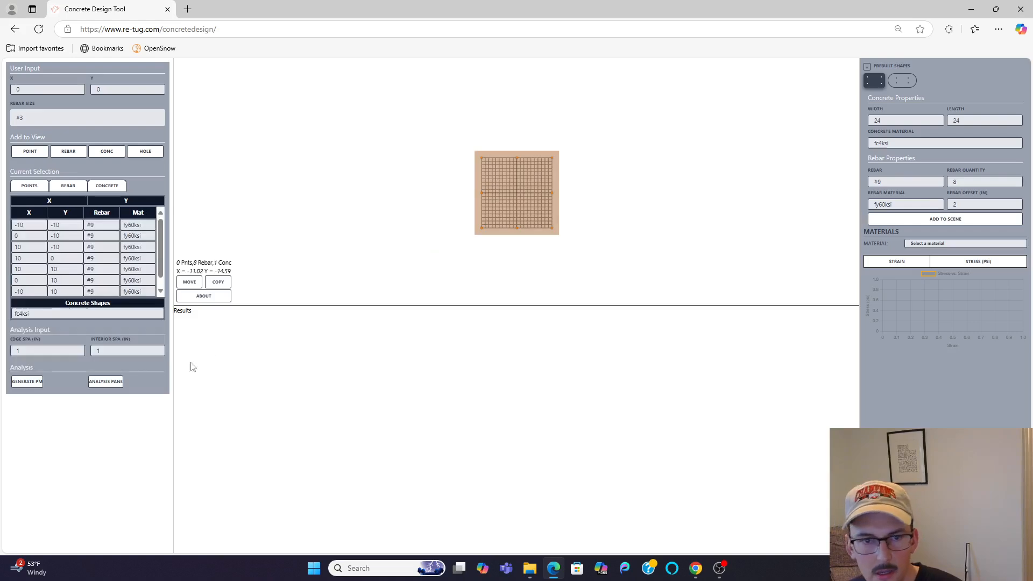
click(217, 282)
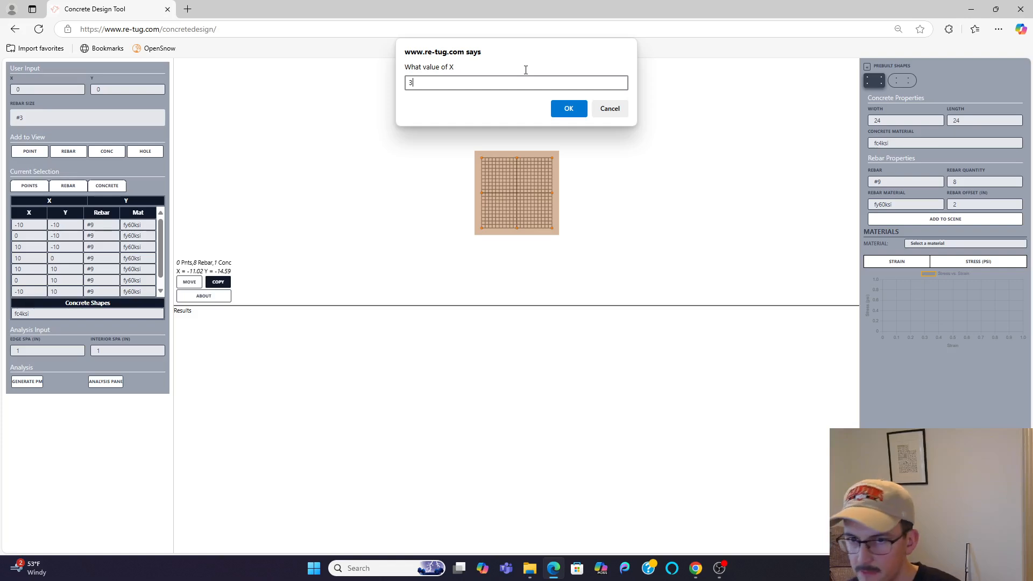
click(569, 108)
text(0)
click(570, 108)
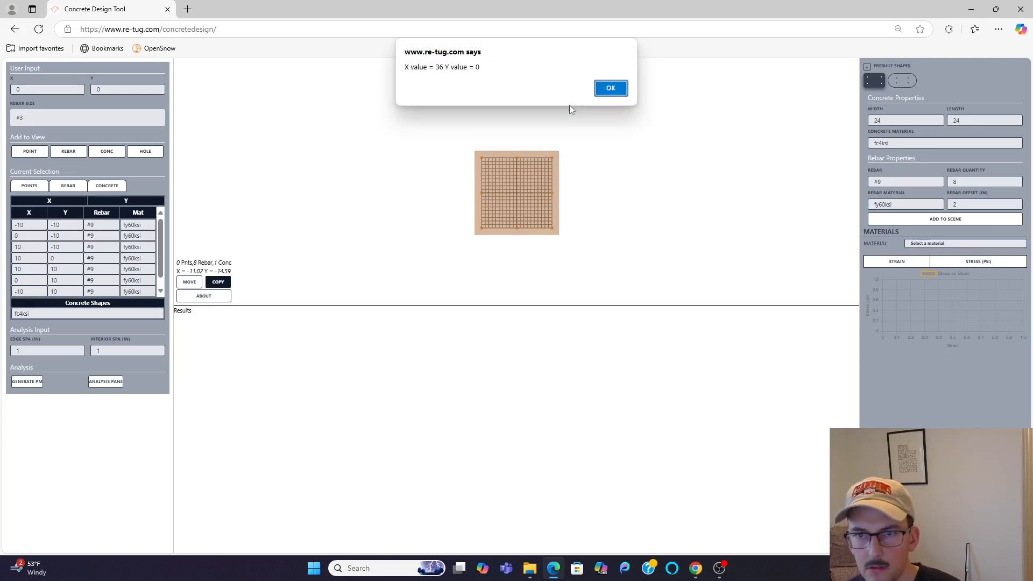
key(Return)
key(Escape)
Step: Select both reinforced squares and copy them by X 0 and Y 36
drag(426, 105, 720, 281)
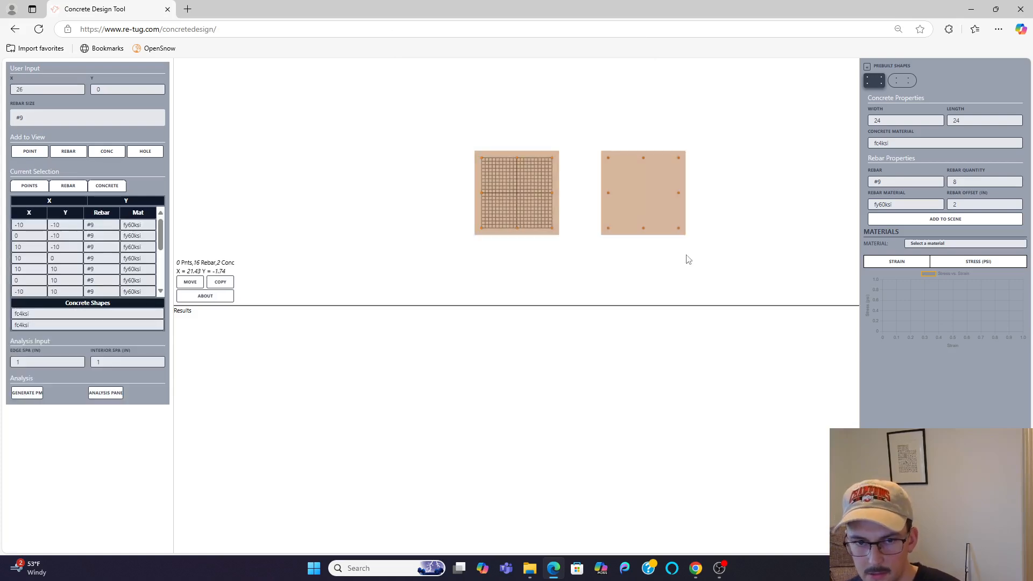
text(m)
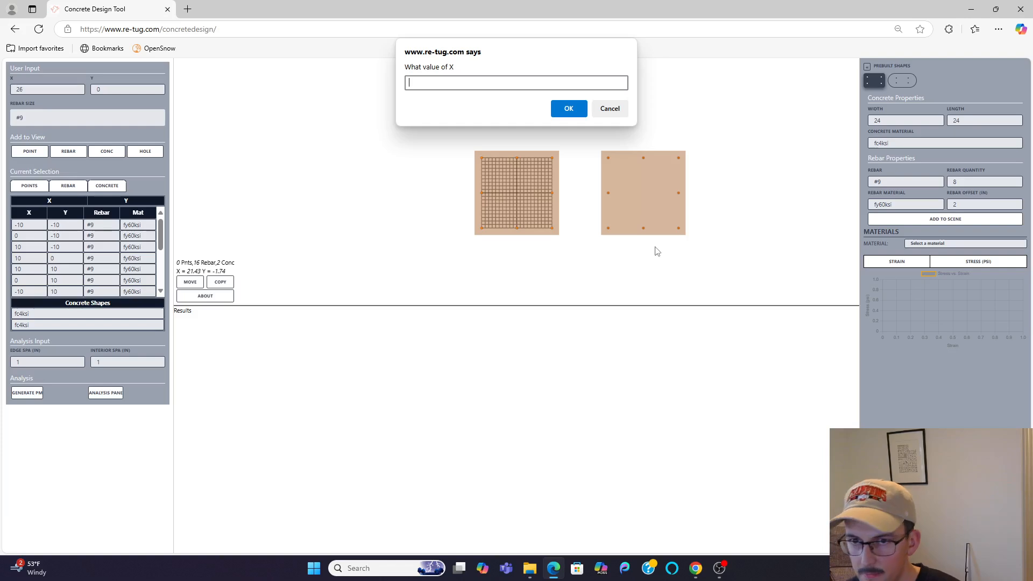
text(0)
key(Return)
key(Return)
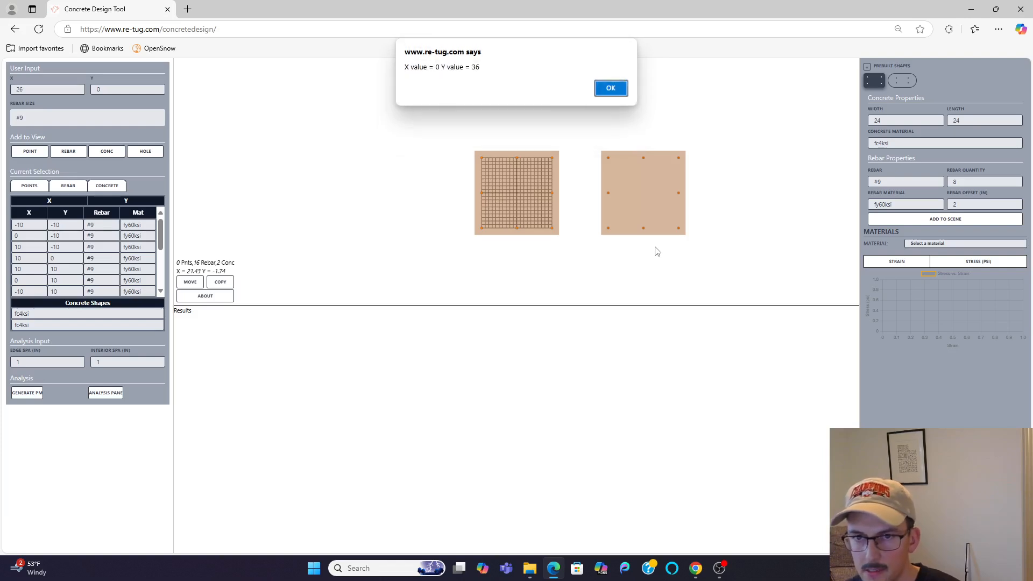
key(Return)
Step: Select all four reinforced squares and generate their combined PM results
drag(434, 75, 684, 241)
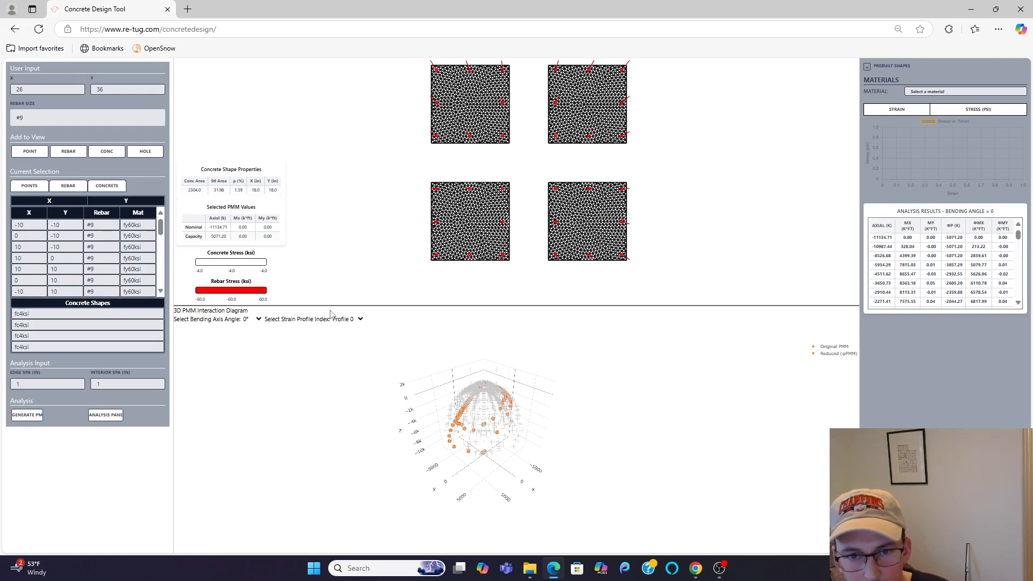
Step: Examine the four squares' stress distribution at a 0° bending axis angle, viewing strain profile 5, its neighbouring profile and profile 7
click(352, 319)
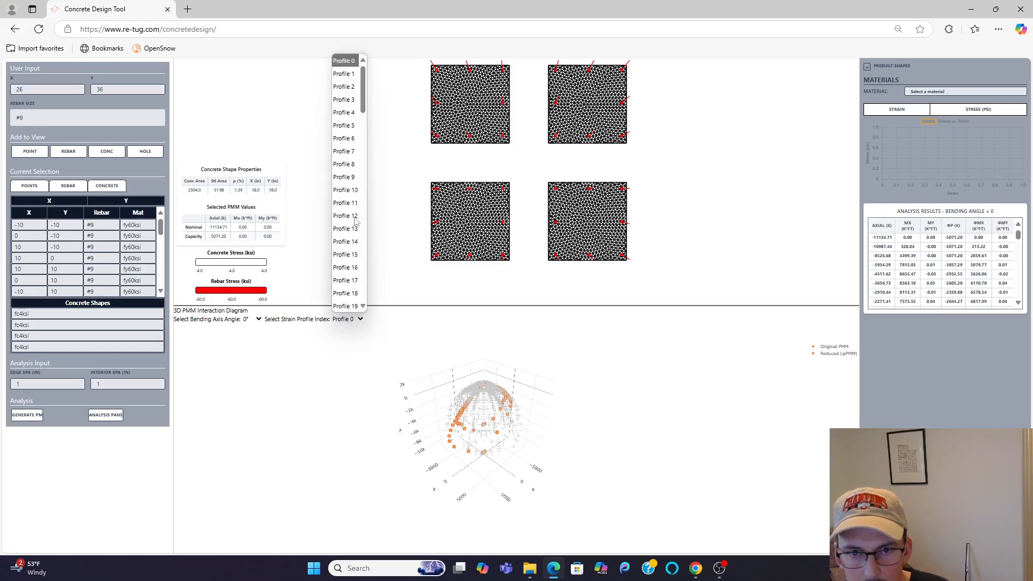
click(345, 122)
key(Up)
drag(515, 223, 513, 189)
click(352, 319)
click(344, 149)
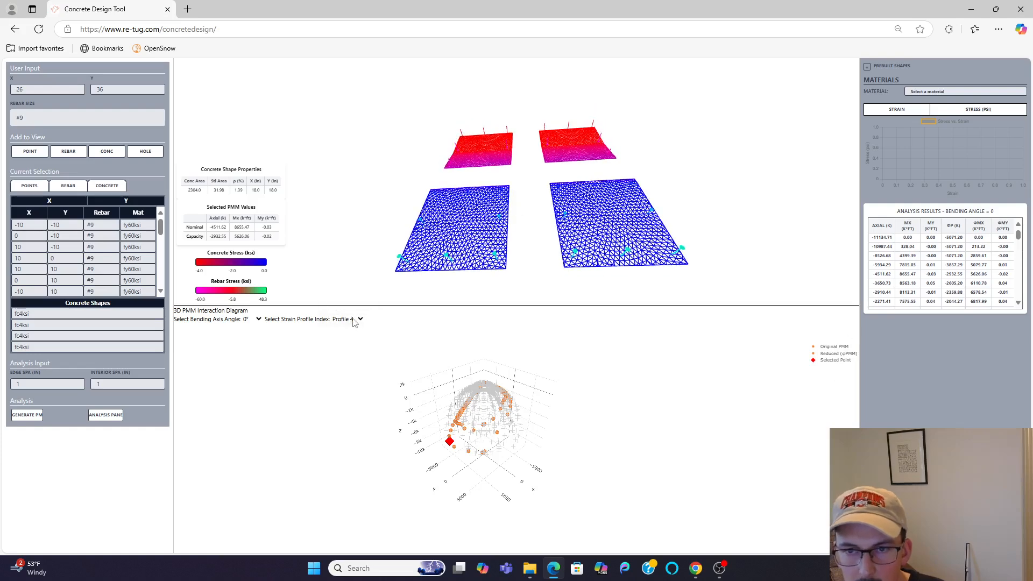
Step: Examine the four squares' stresses at a 90° bending axis angle, stepping from strain profile 8 back to profile 0
click(245, 319)
click(249, 405)
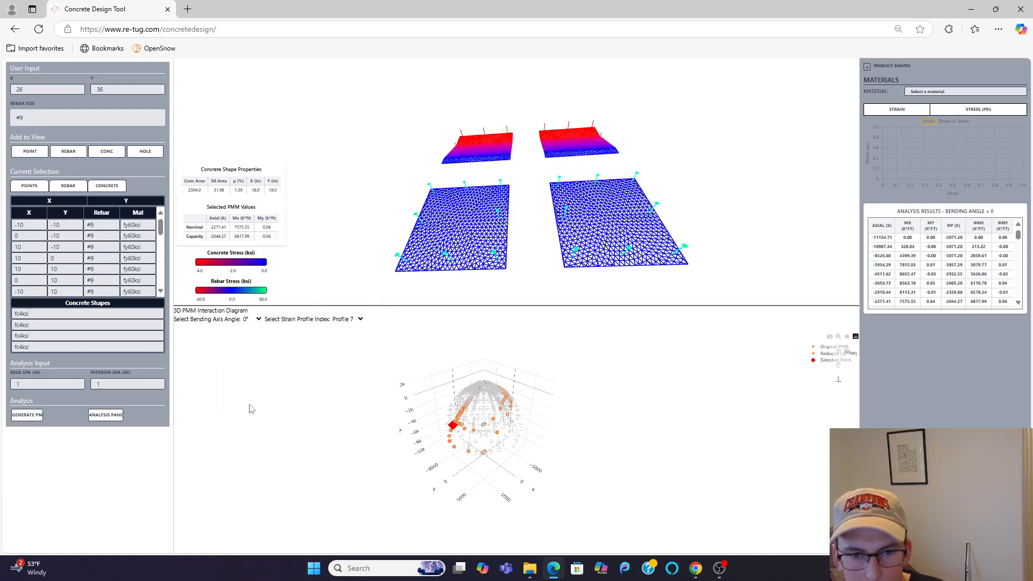
click(347, 320)
click(344, 320)
key(Down)
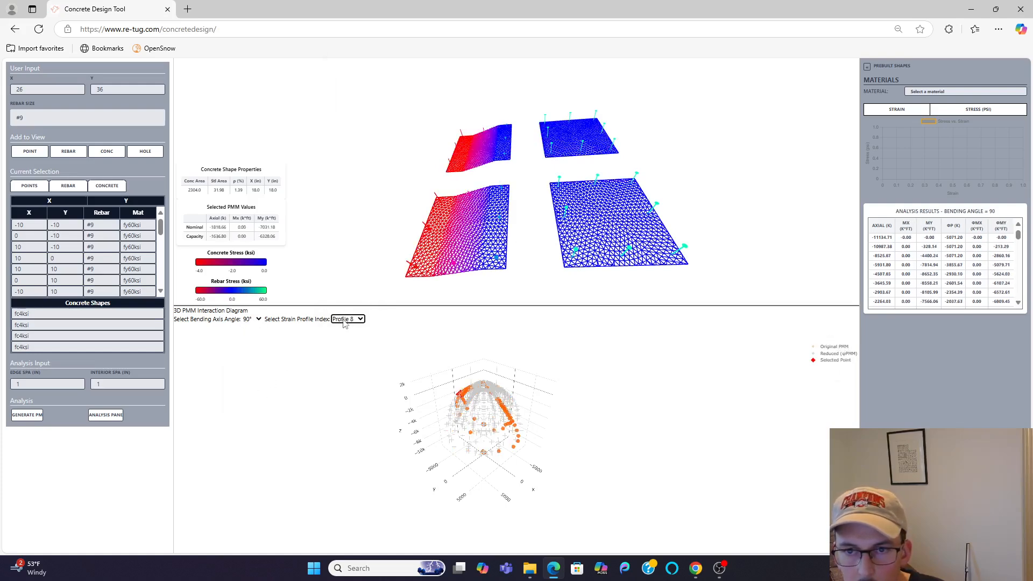
key(Up)
key(Up)
key(Up)
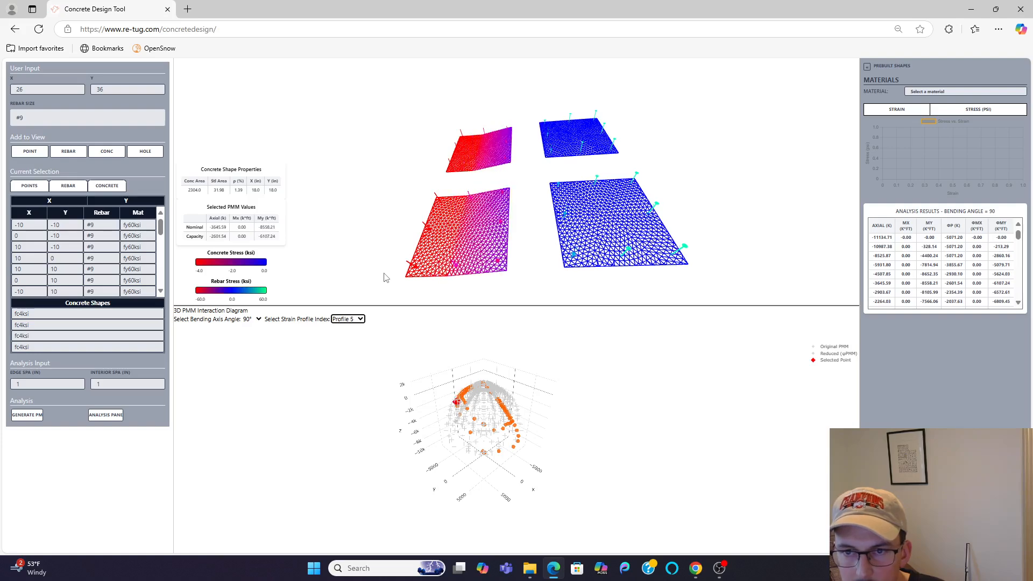
key(Up)
key(Up)
key(Up)
key(Up)
Step: Examine the four squares' stresses at a 45° bending axis angle, stepping through to strain profile 6
click(255, 319)
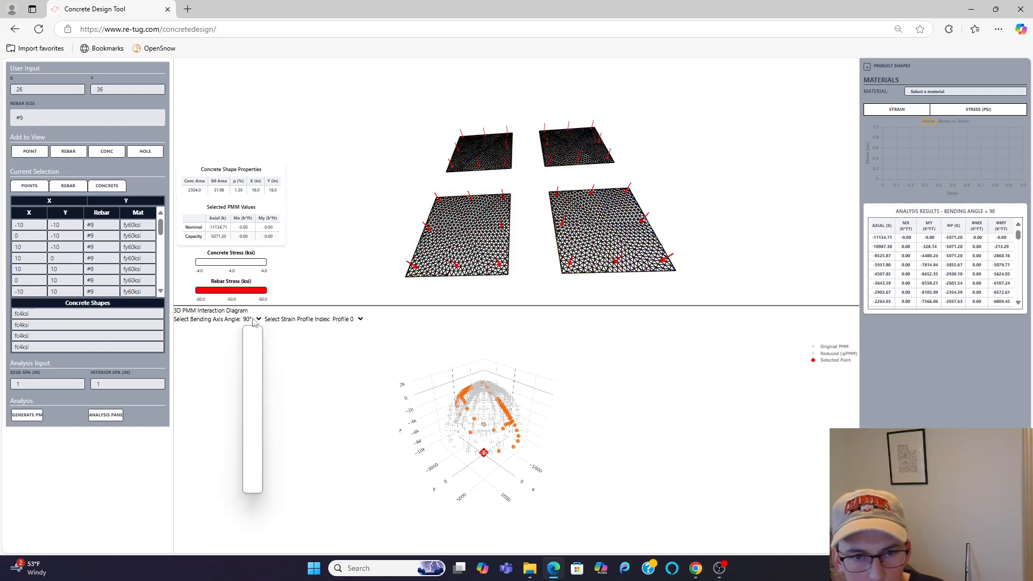
click(252, 362)
click(344, 321)
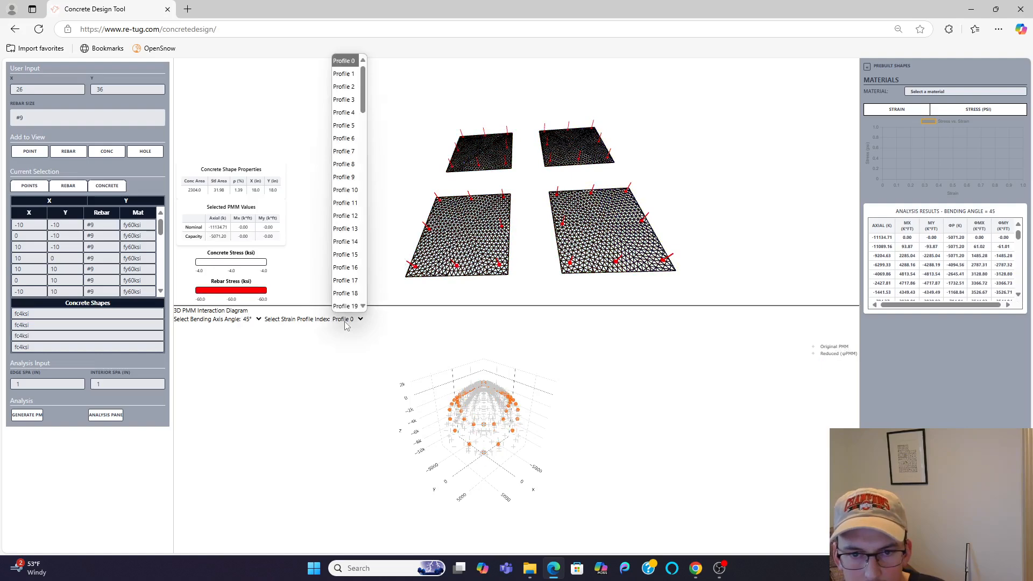
key(Down)
key(Return)
key(Down)
key(Down)
key(Down)
key(Down)
key(Down)
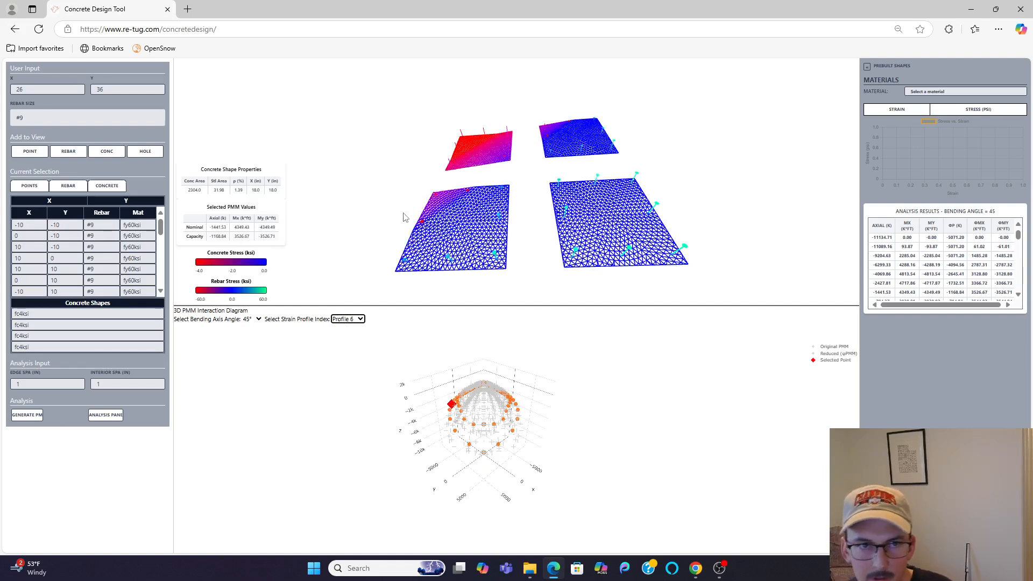
Step: Reload the page to clear the model, read the tool's About information and close it
click(38, 30)
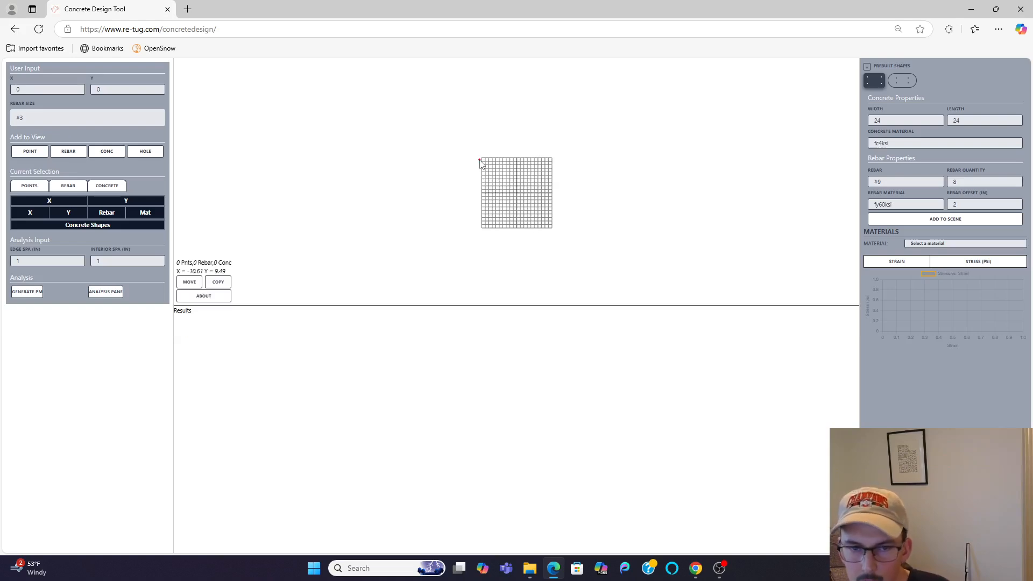
click(223, 300)
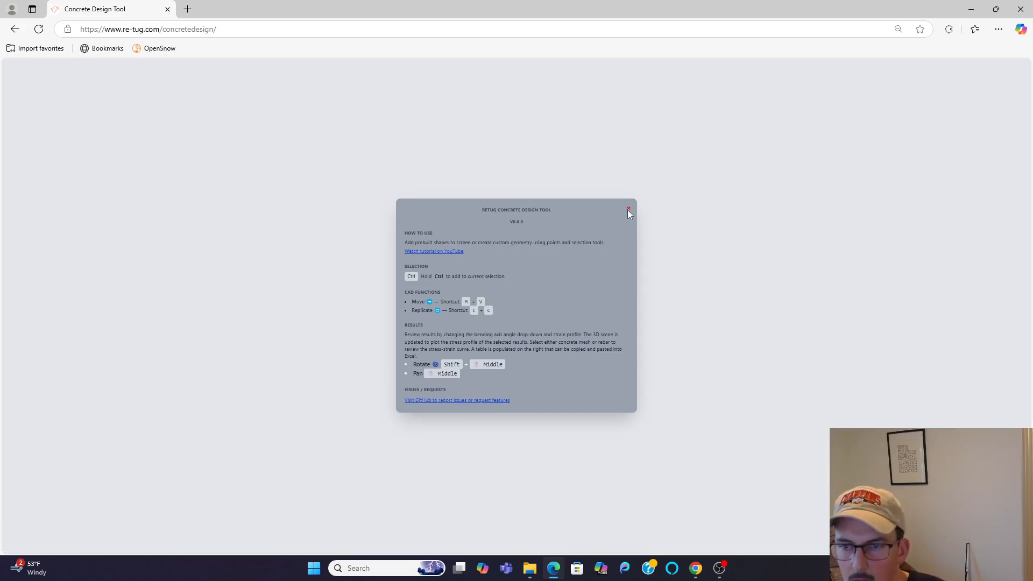
click(628, 209)
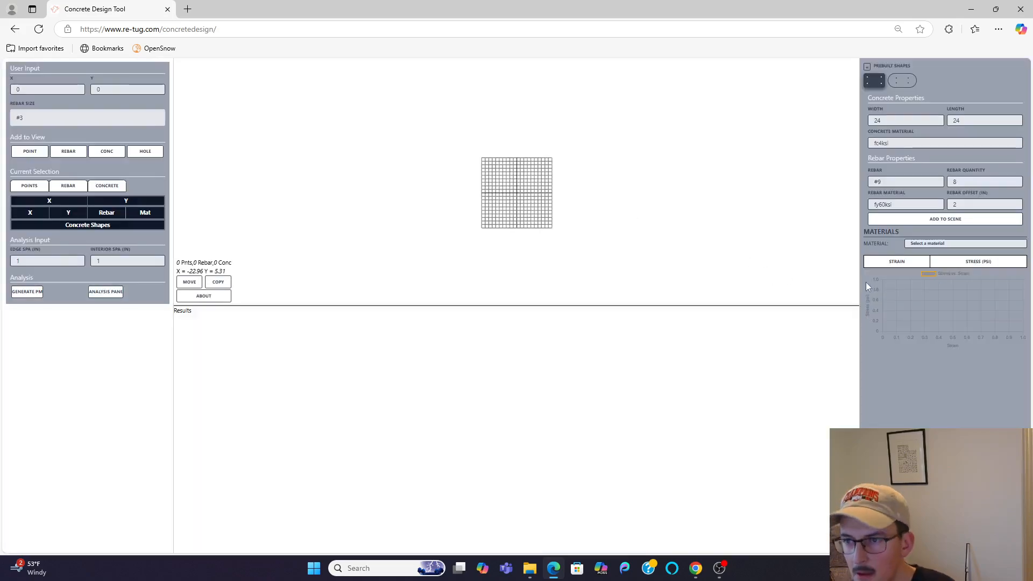